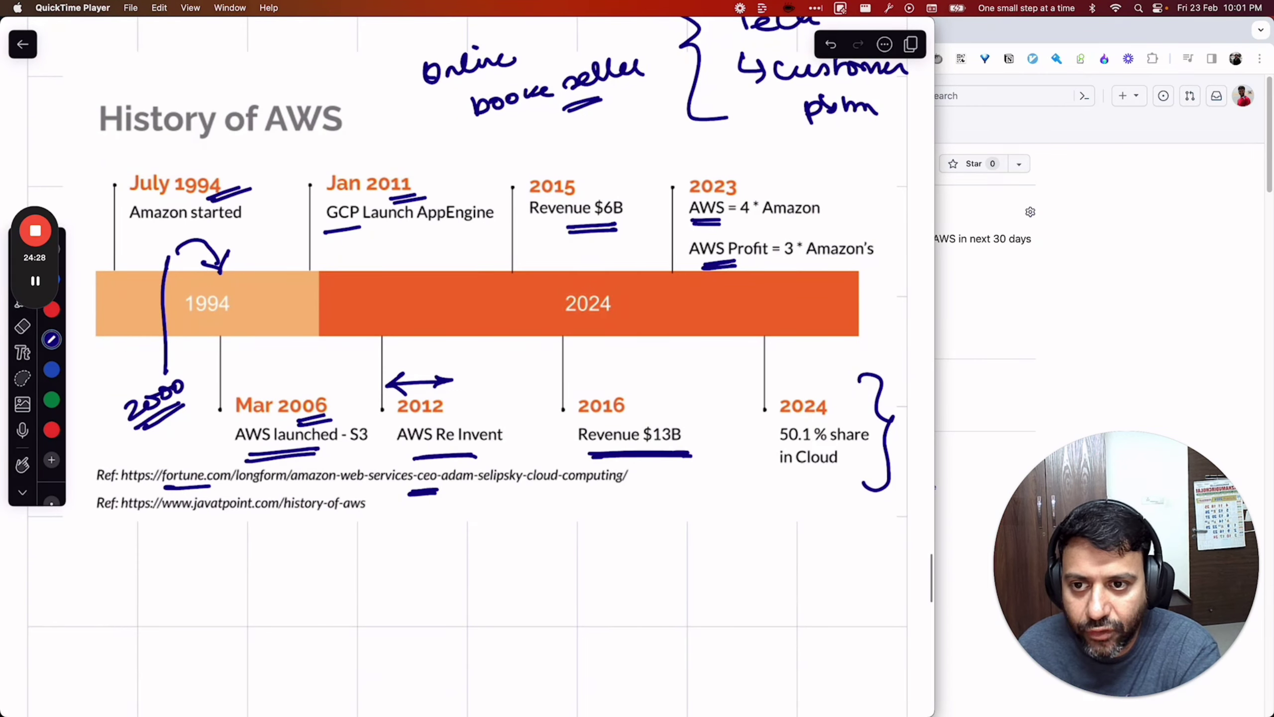
Scroll through the annotated History of AWS slide.
scroll(469, 367, down, 7)
scroll(469, 366, up, 8)
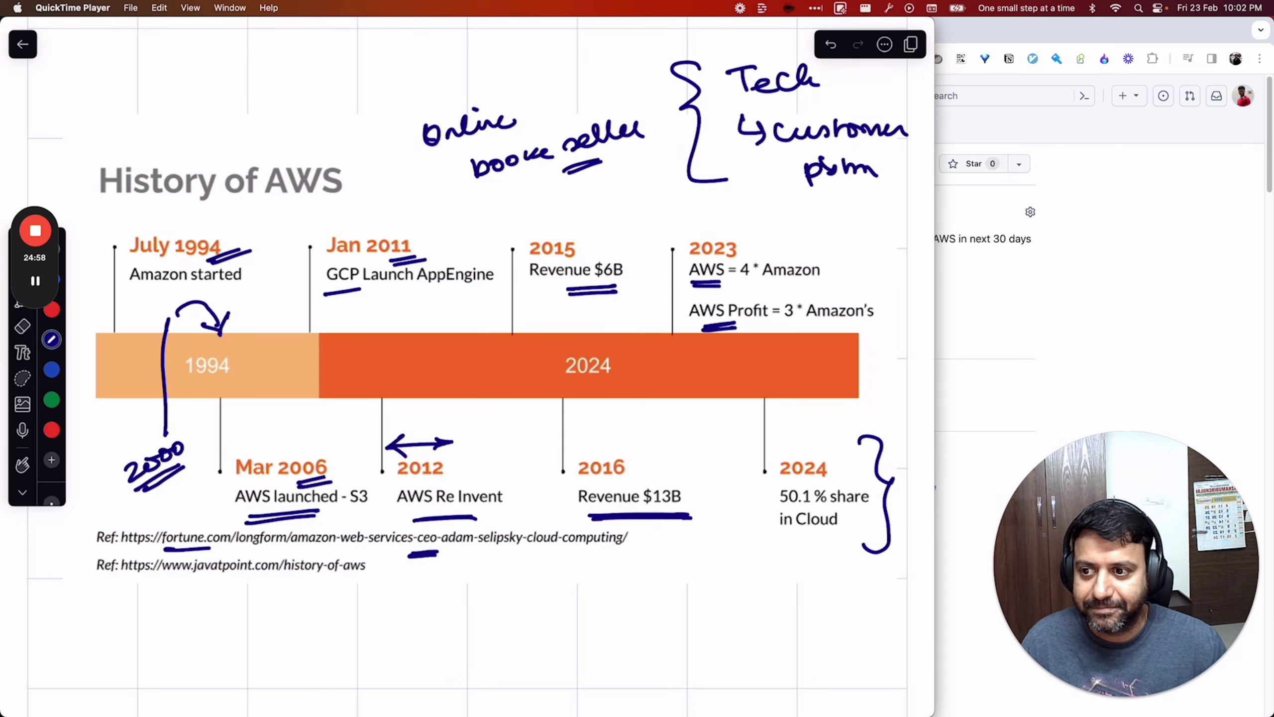
mouse_move(794, 335)
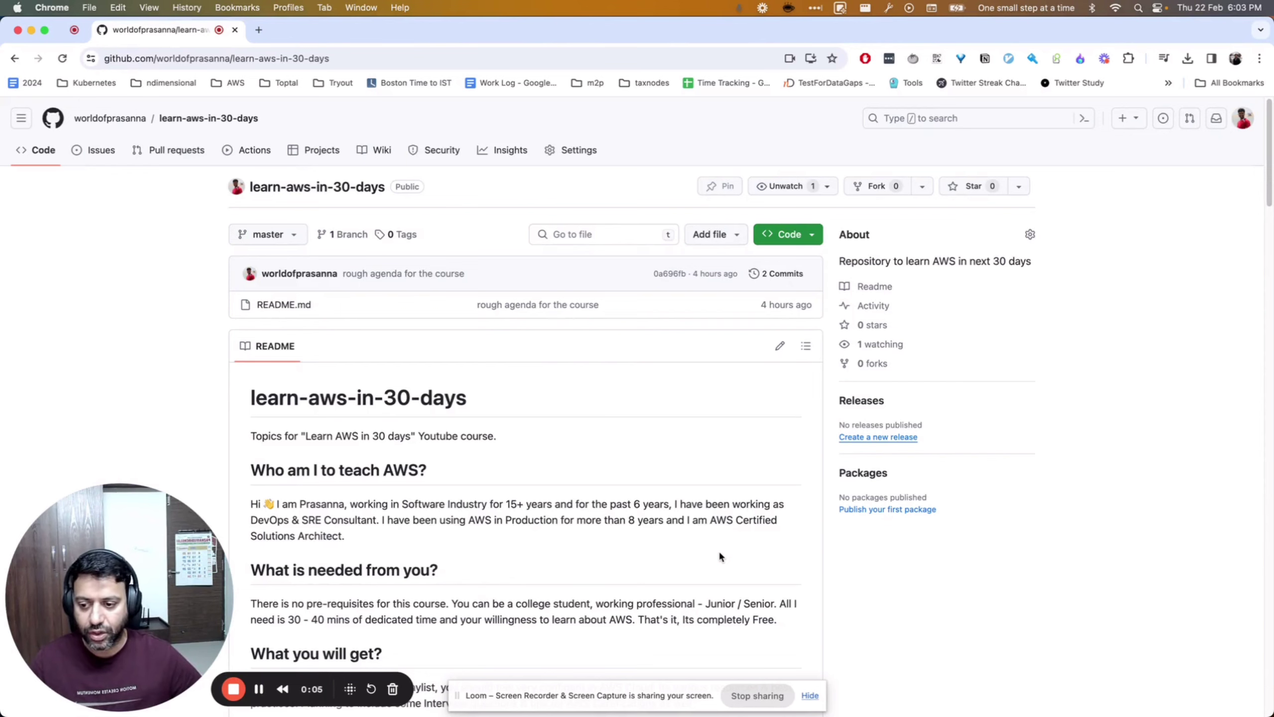
Search the web for aws and start a new AWS account from the console sign-in page.
key(super+Tab)
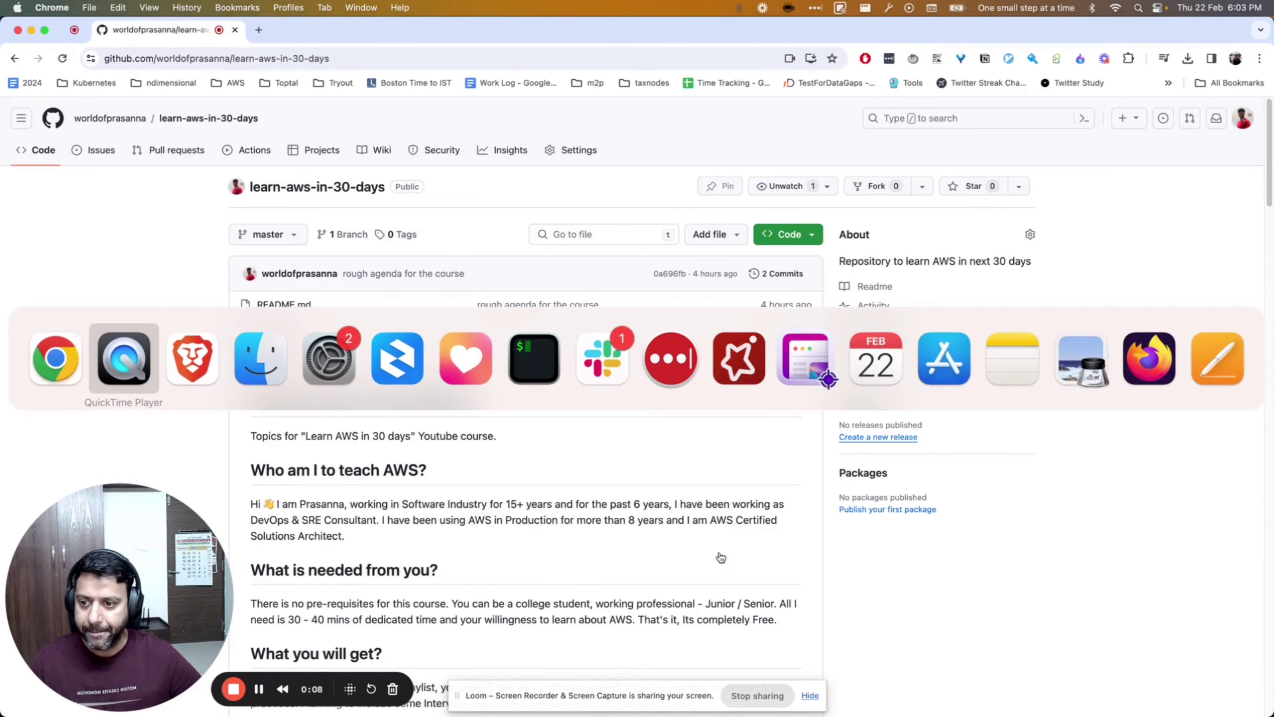
key(super+Tab)
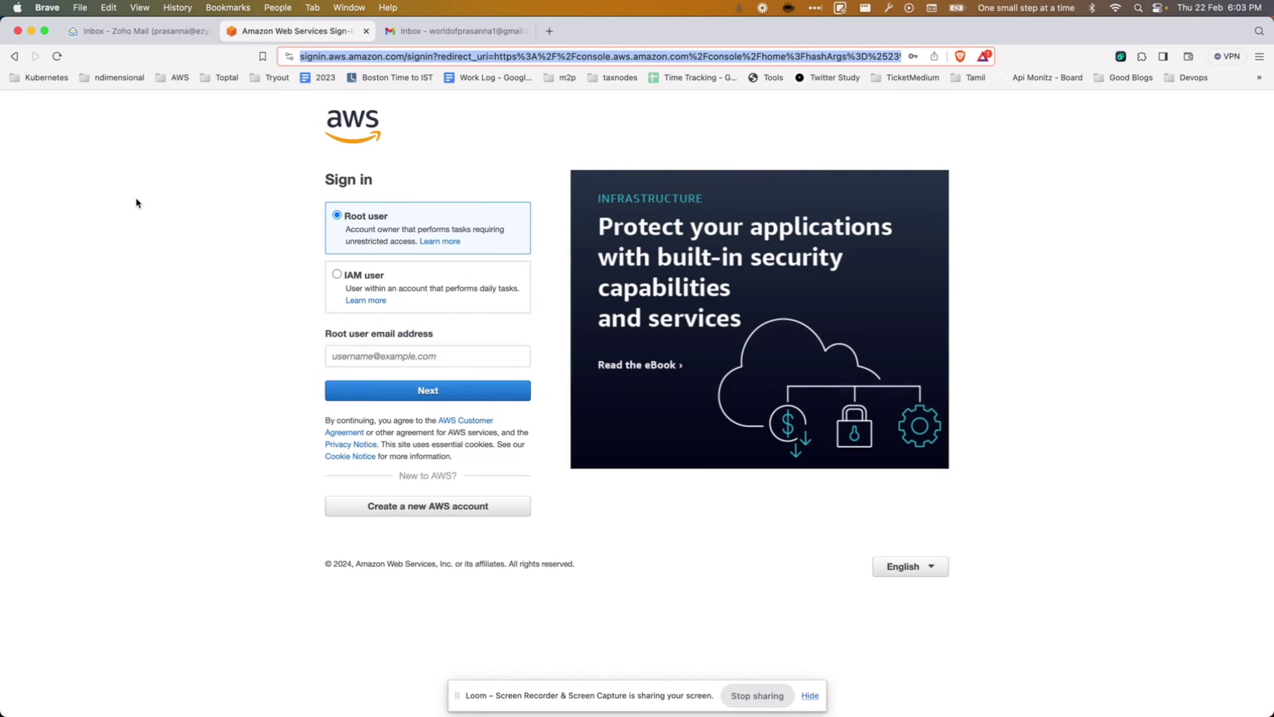
text(aws)
key(Return)
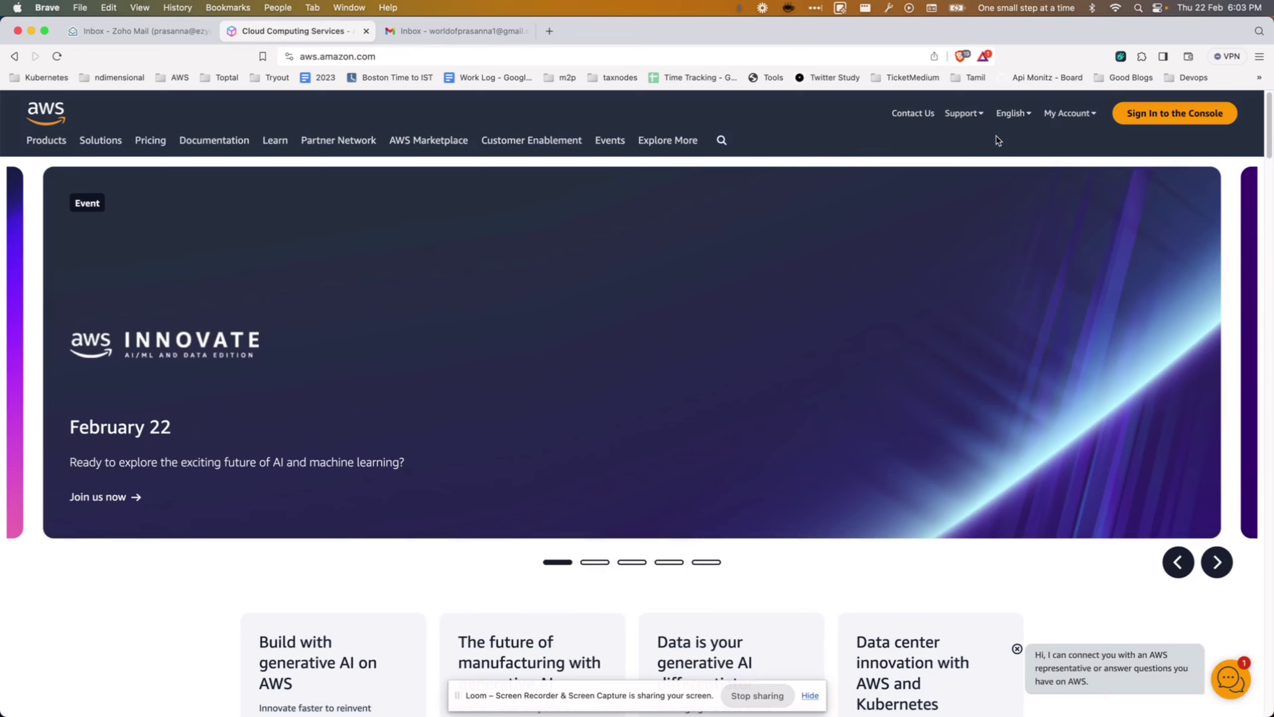
click(1182, 122)
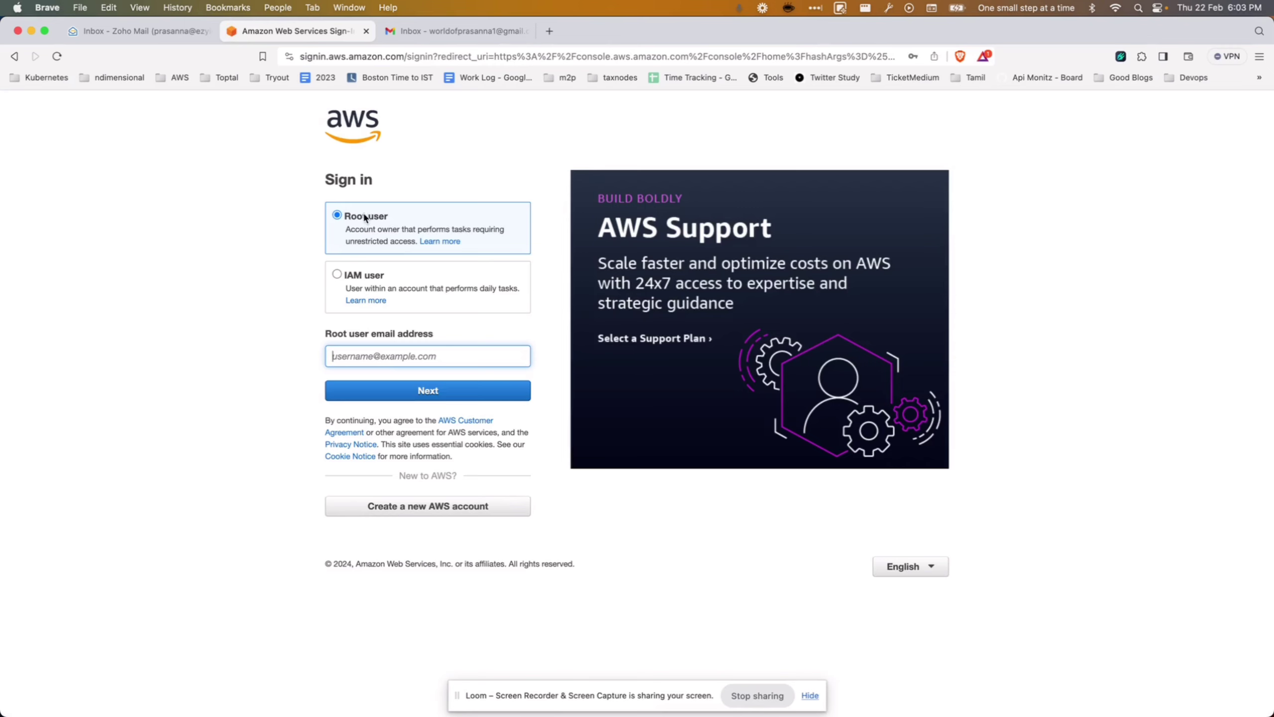
click(455, 507)
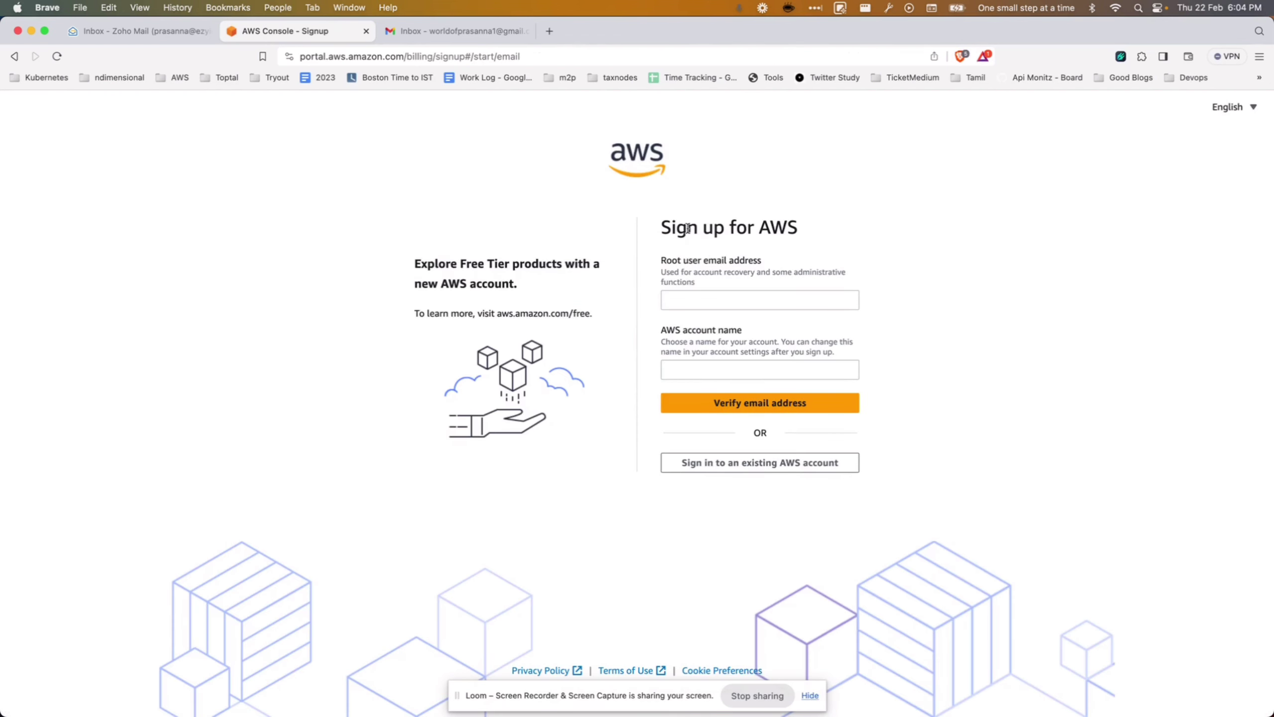
Enter the root user email and account name, then verify it with the code from Gmail.
click(736, 299)
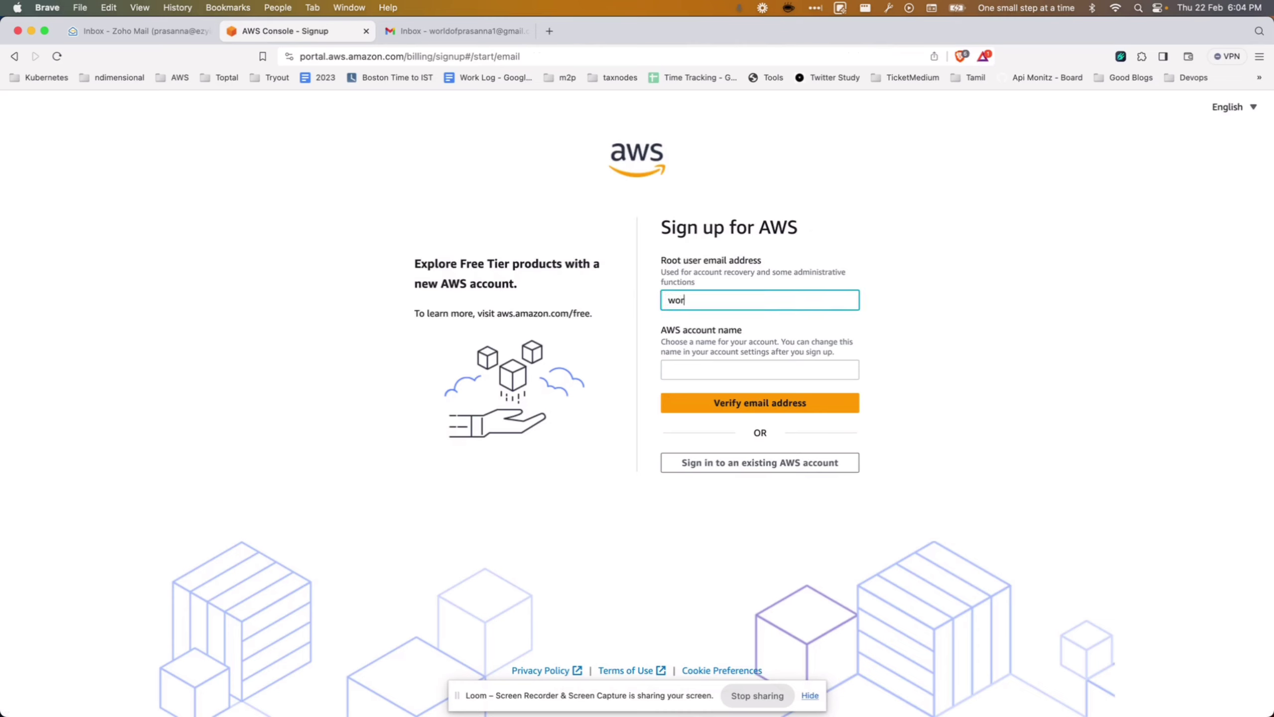
click(760, 369)
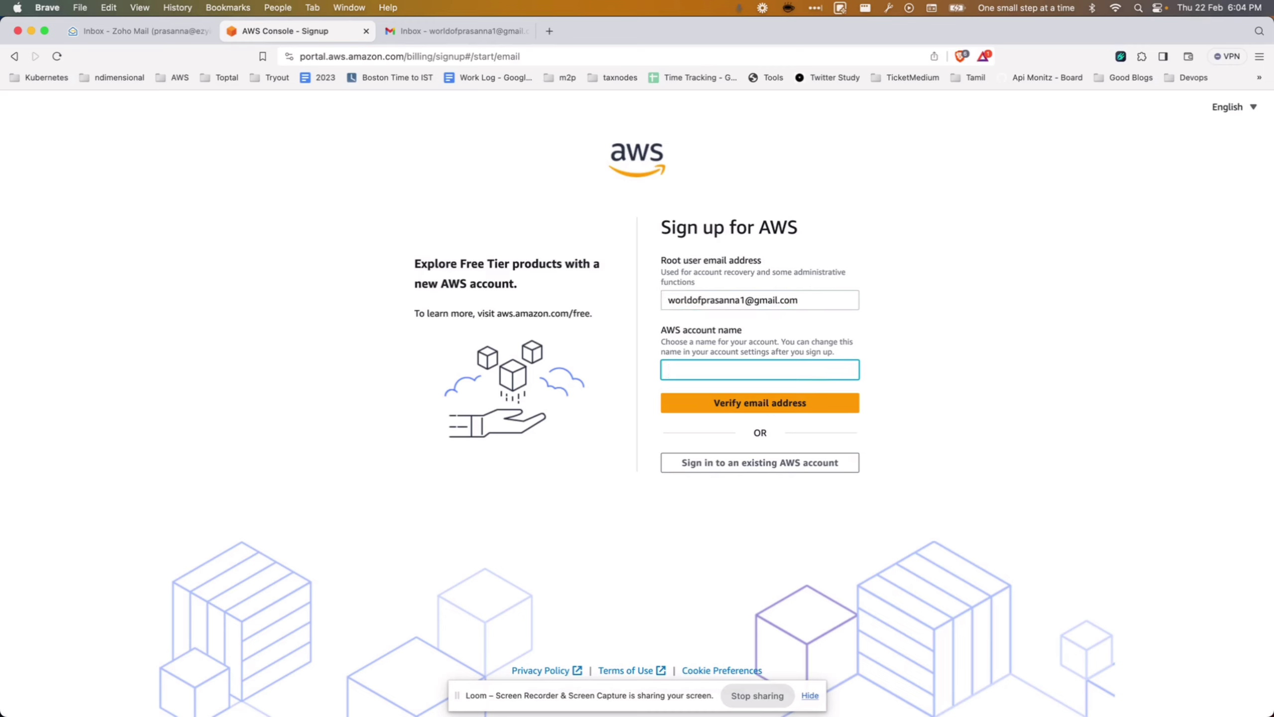
click(762, 408)
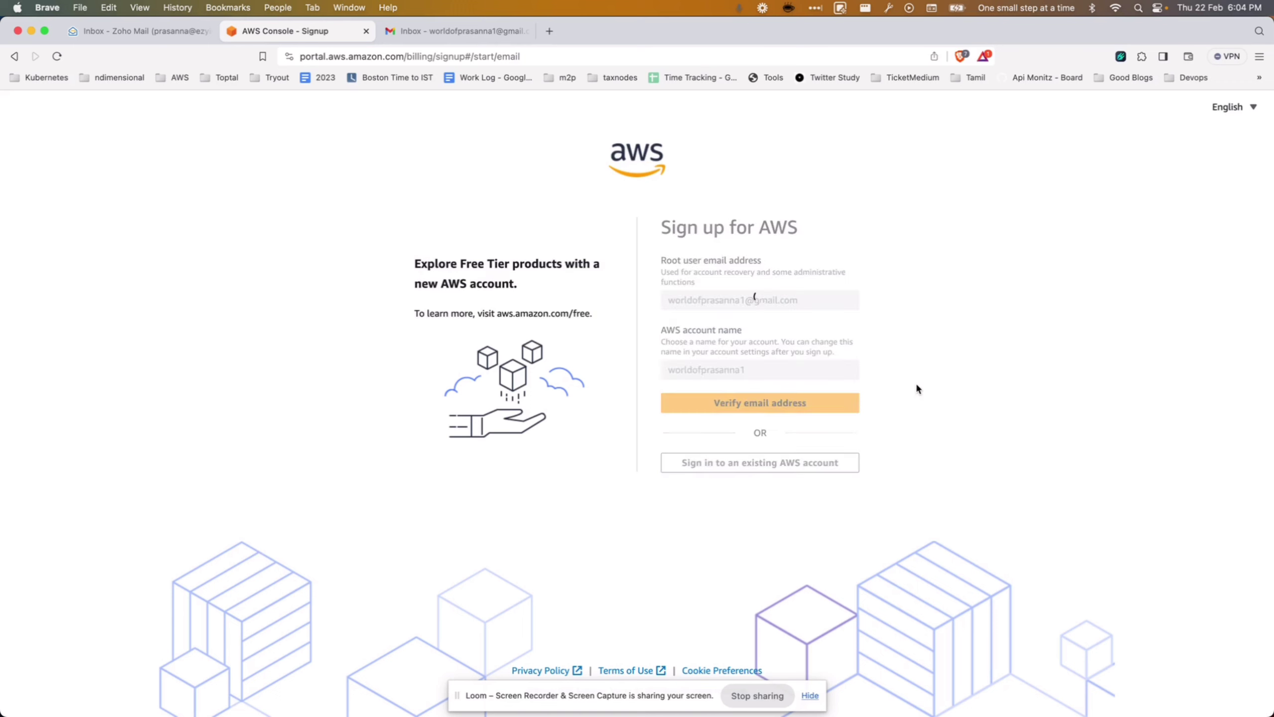
click(424, 26)
click(469, 398)
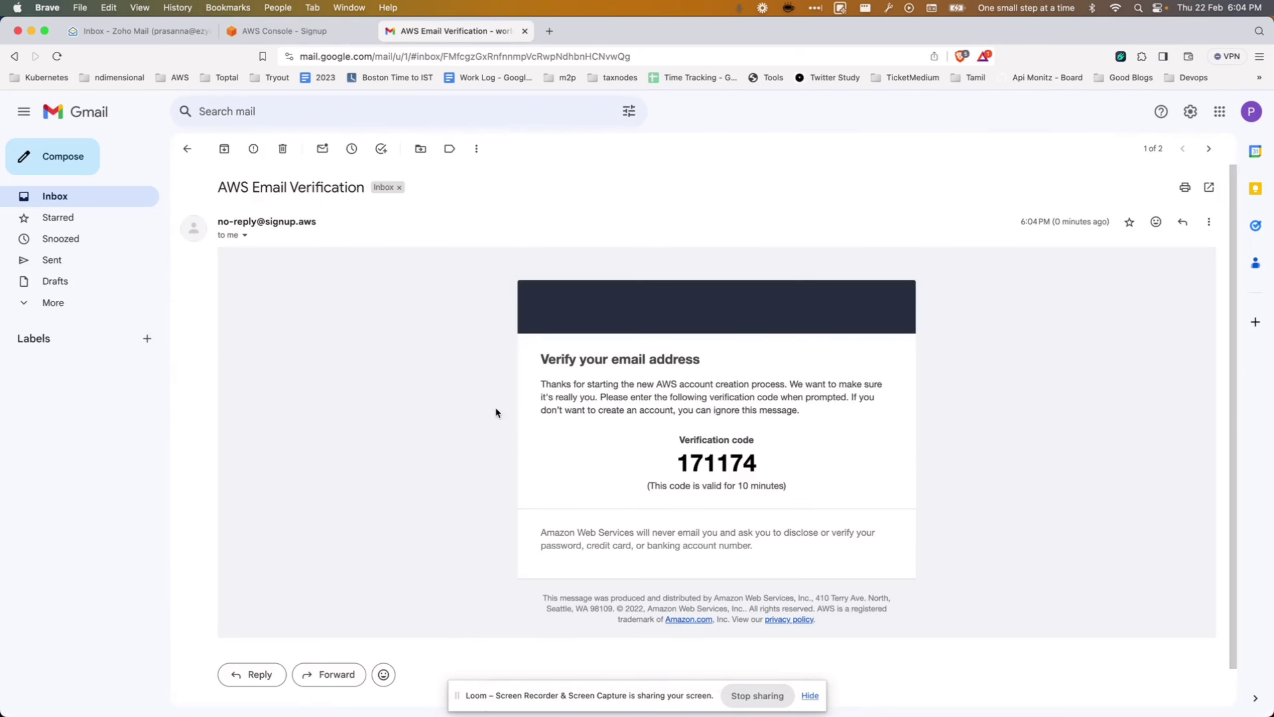
double_click(722, 467)
key(super+c)
click(280, 32)
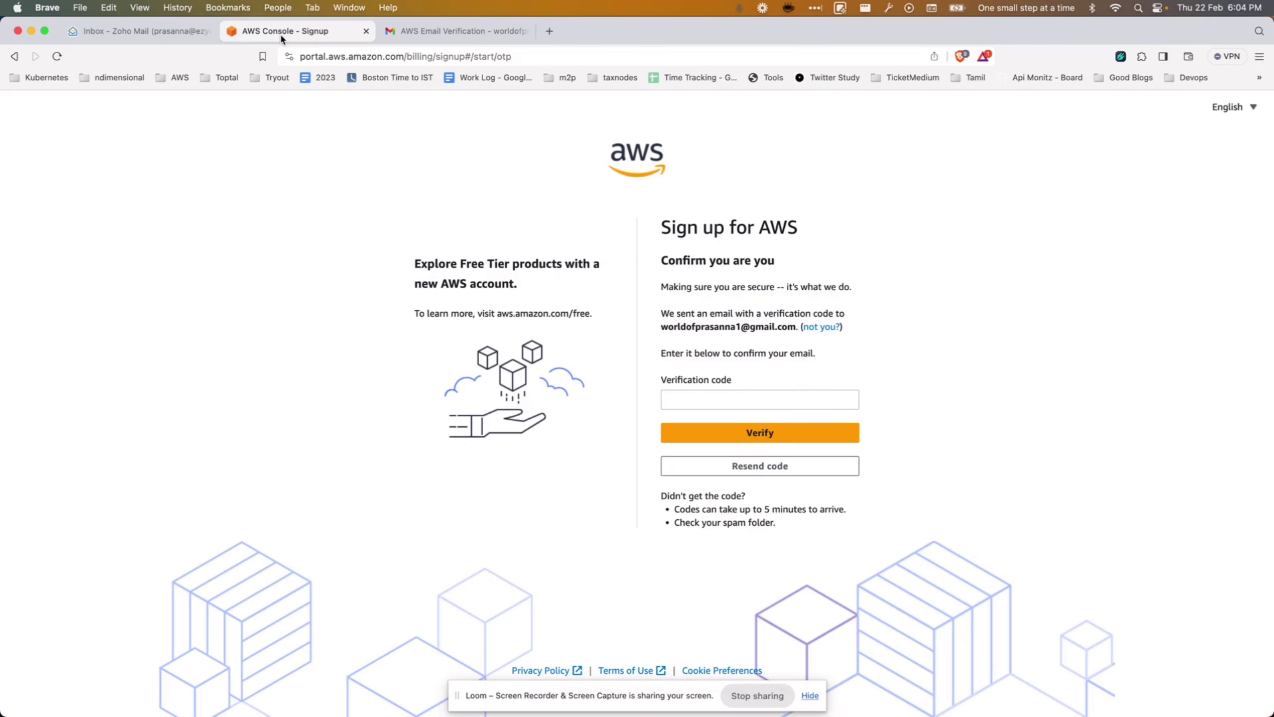
click(773, 401)
key(super+v)
click(828, 432)
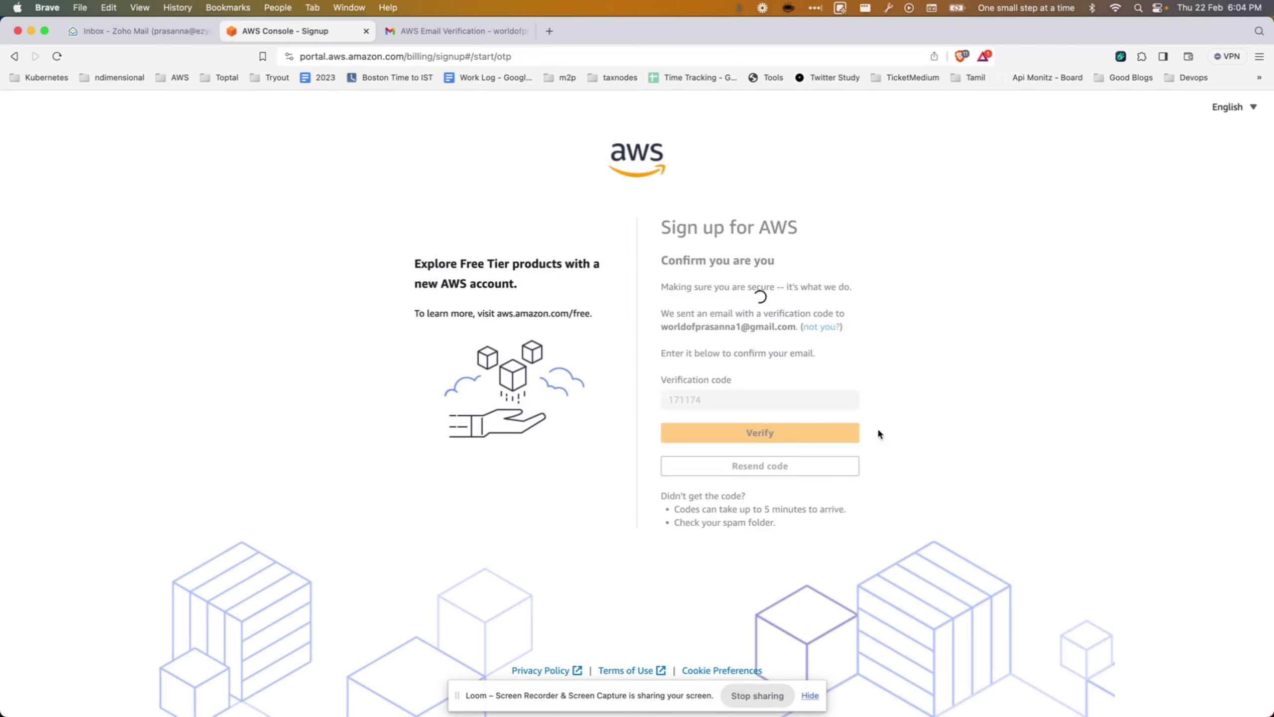
Set and confirm the root user password and continue.
click(702, 409)
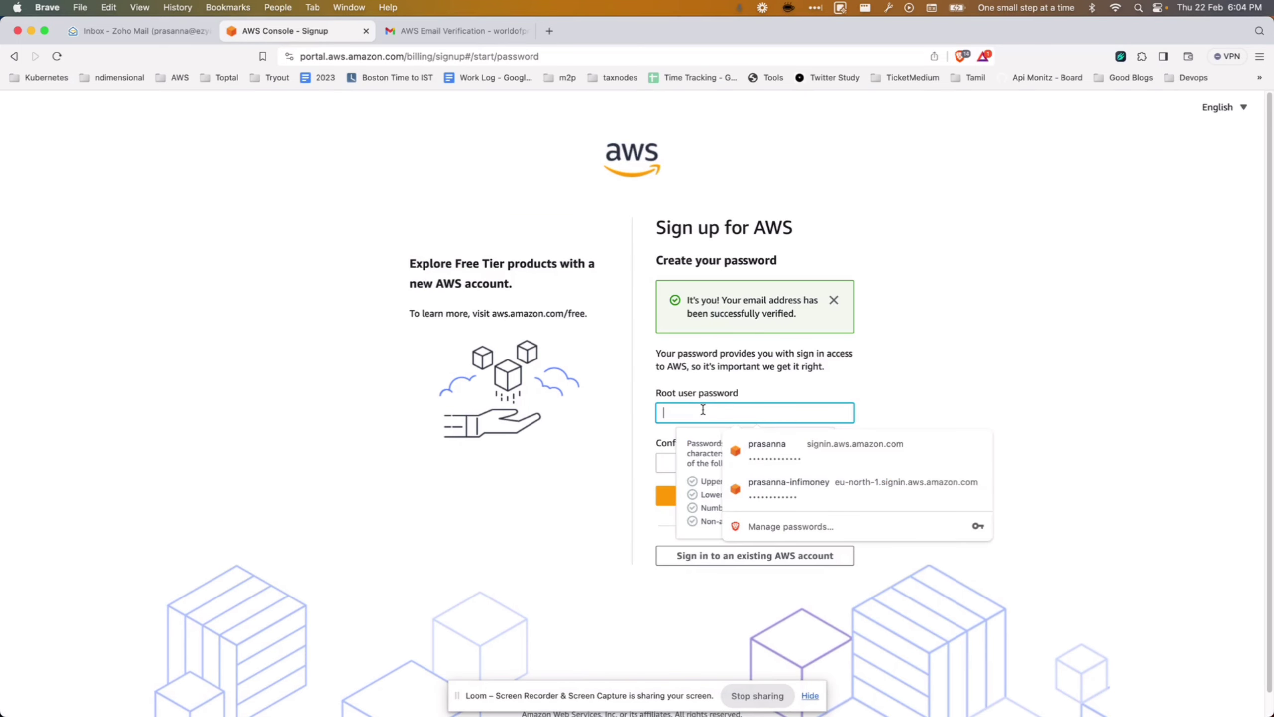
text(••••••)
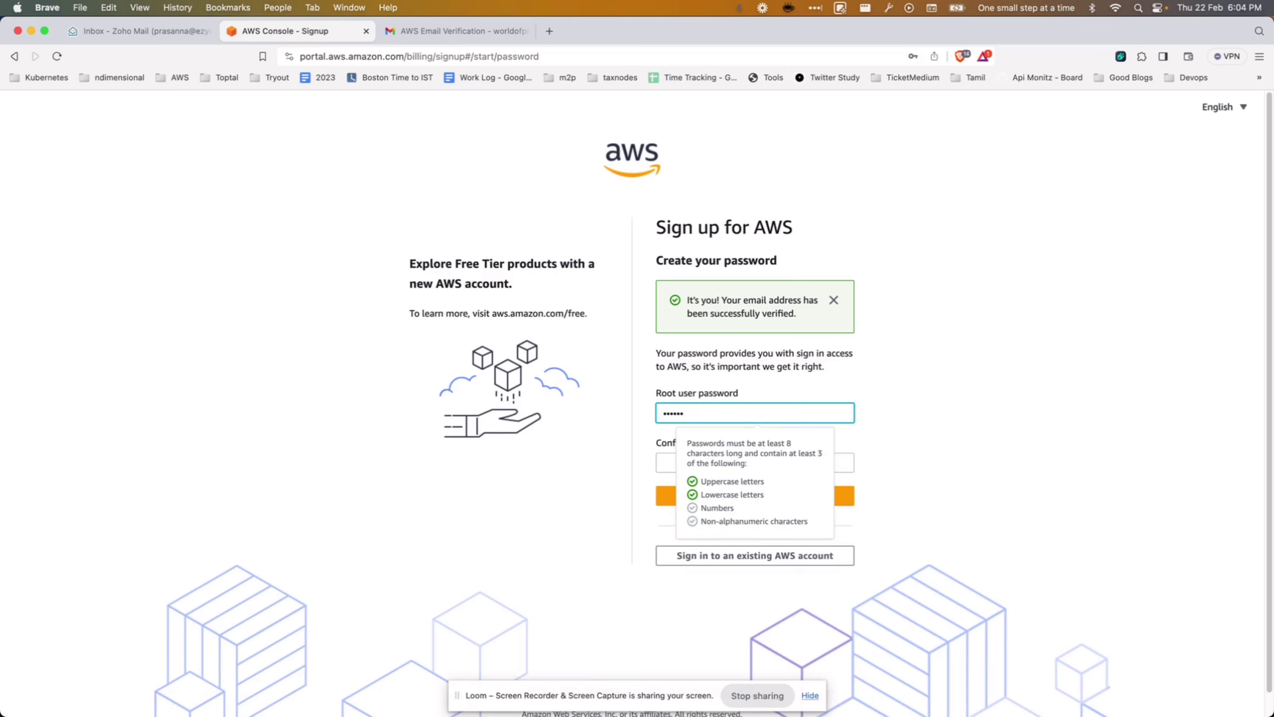
text(•••••••)
key(Tab)
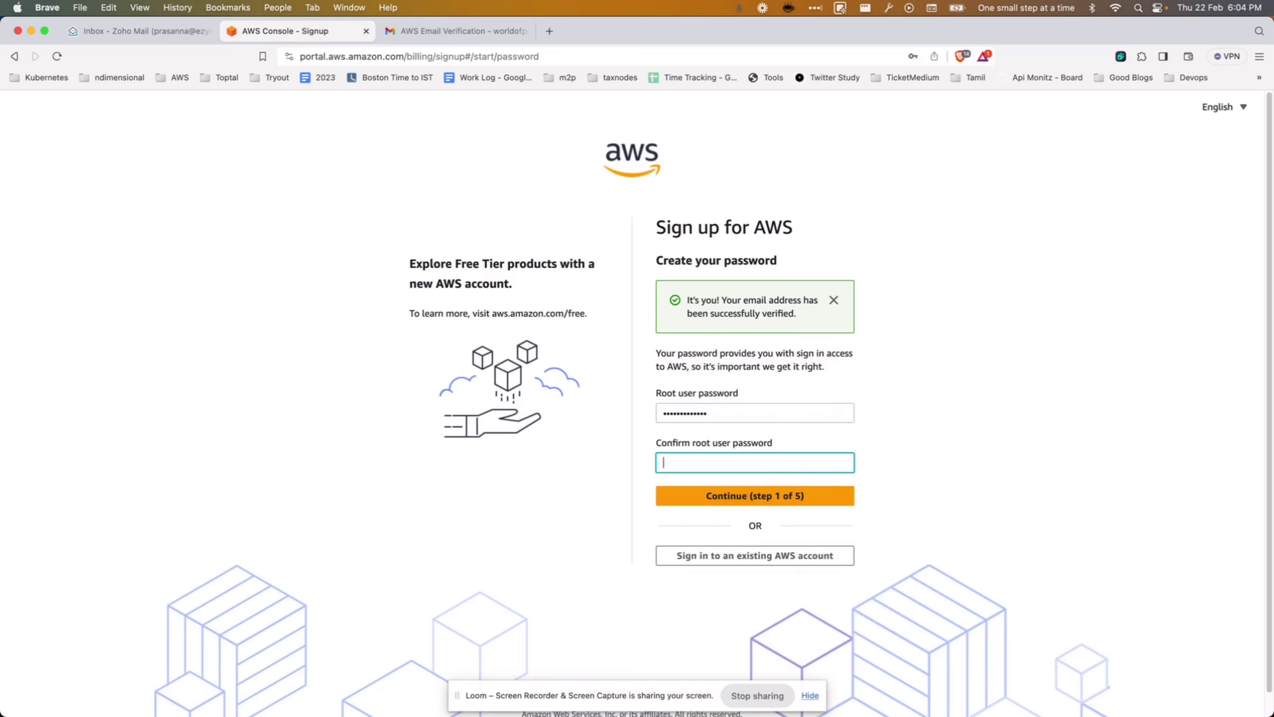
text(•••••••••••••)
click(802, 497)
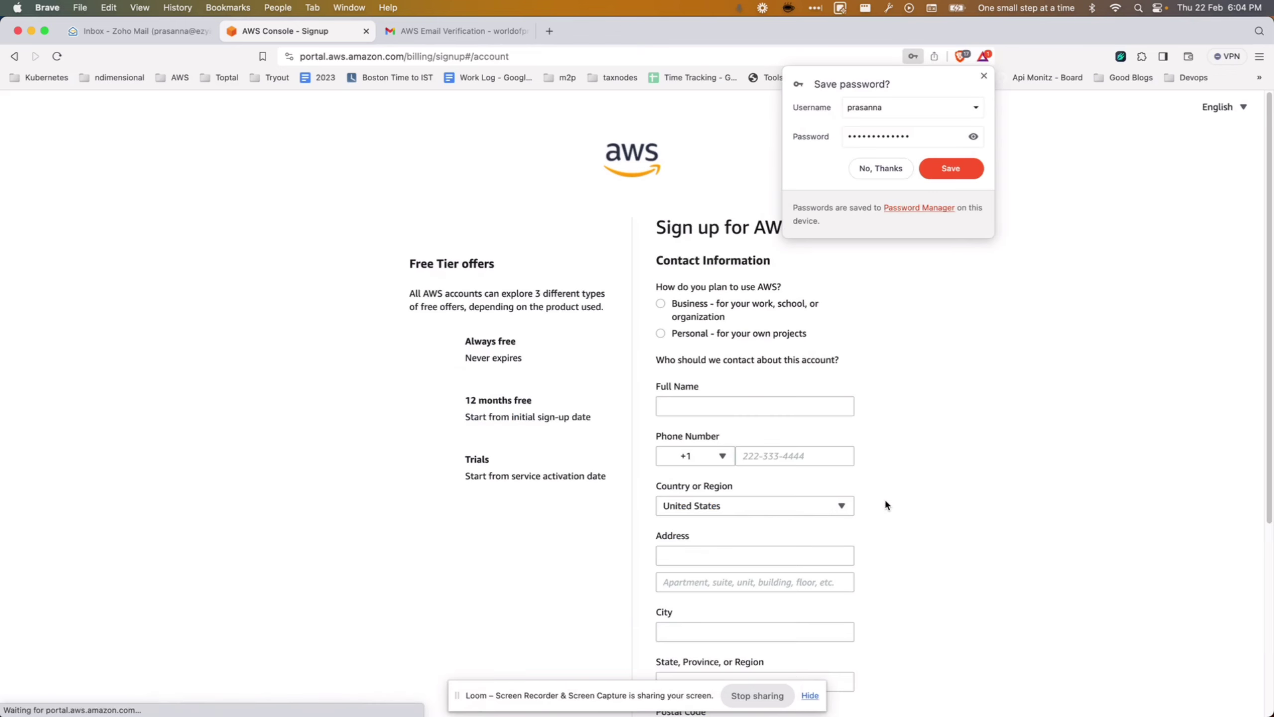
Choose Personal account type and enter the contact's full name.
click(983, 75)
scroll(927, 392, down, 1)
click(707, 304)
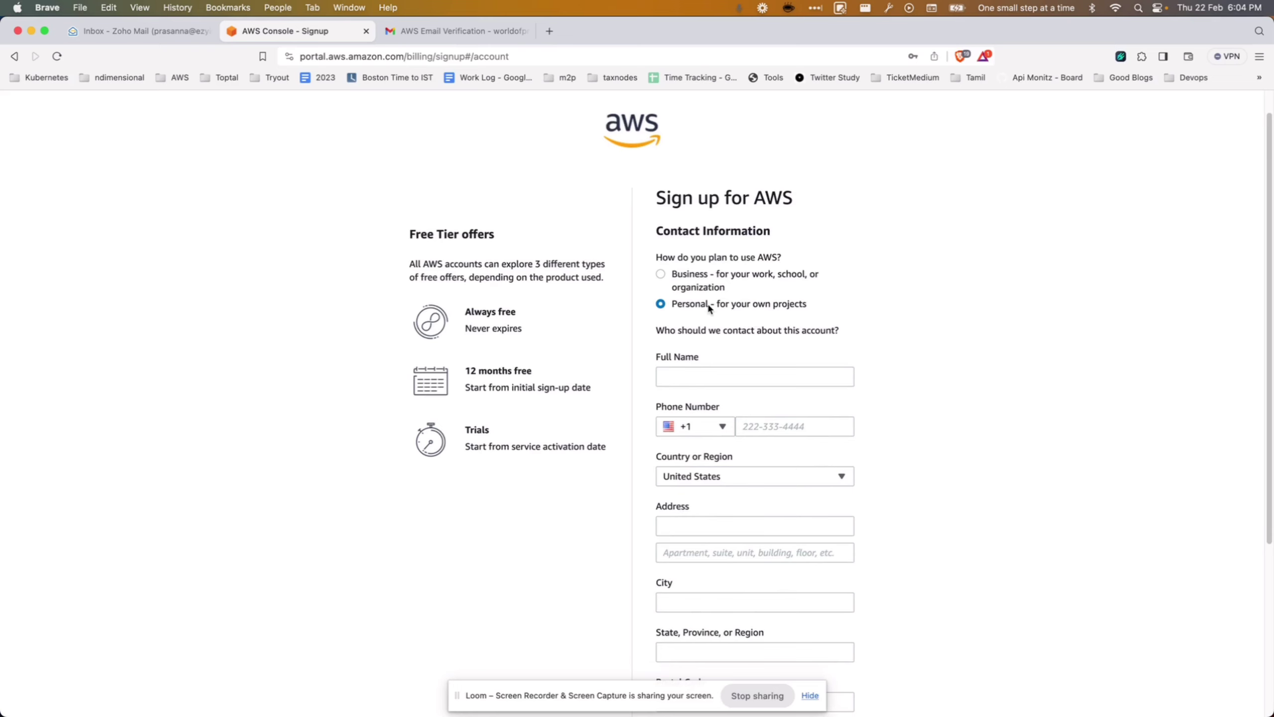
scroll(903, 356, down, 1)
scroll(929, 356, down, 2)
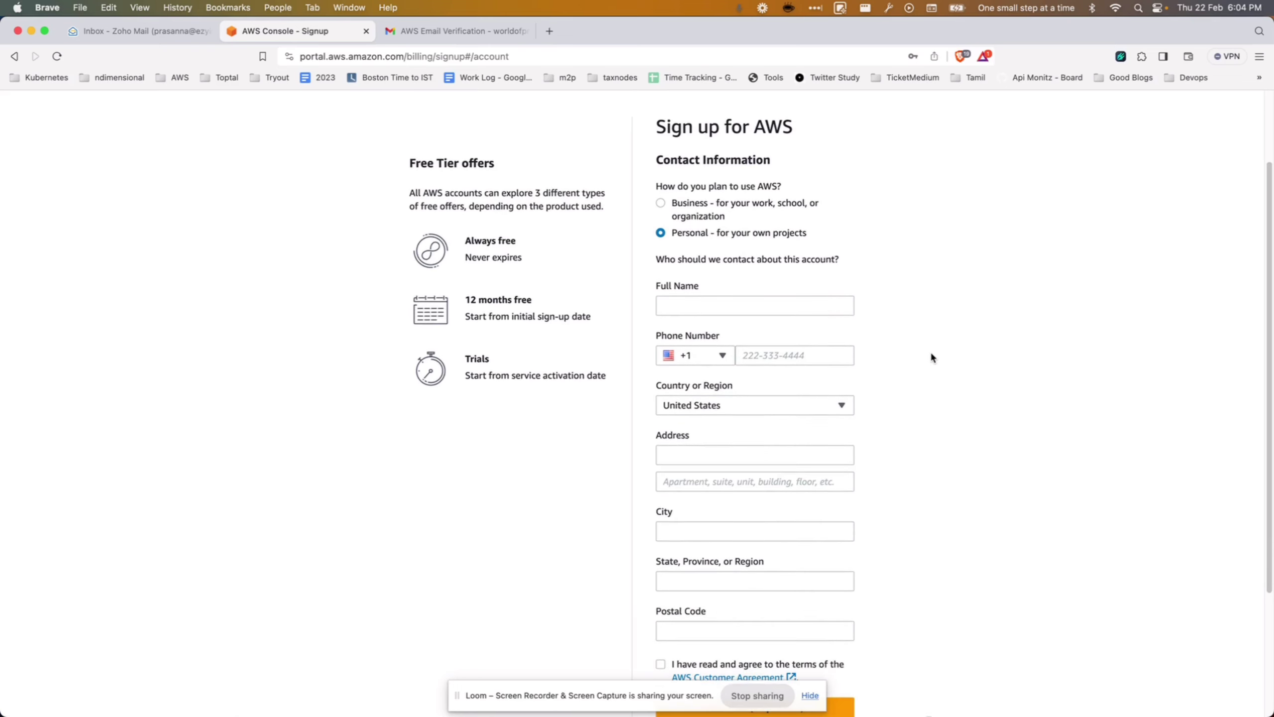
click(728, 290)
text(Prasanna)
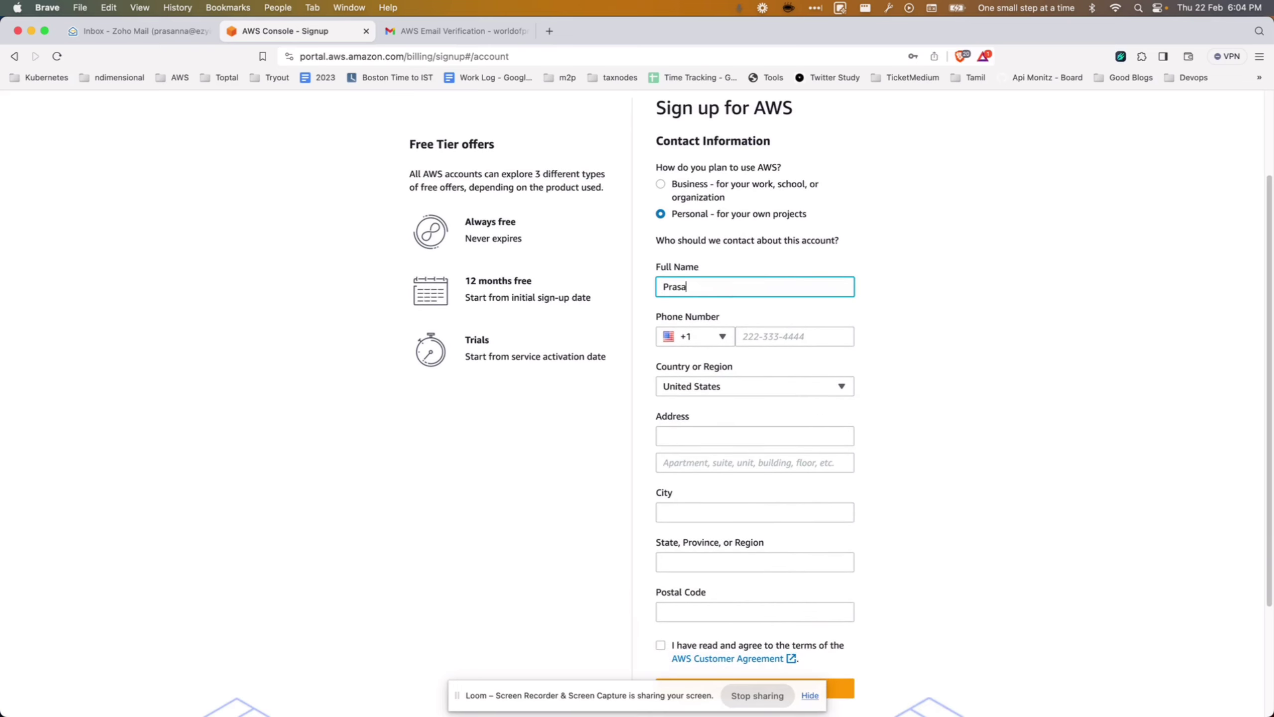
Enter the contact's phone number with India's +91 calling code.
click(755, 331)
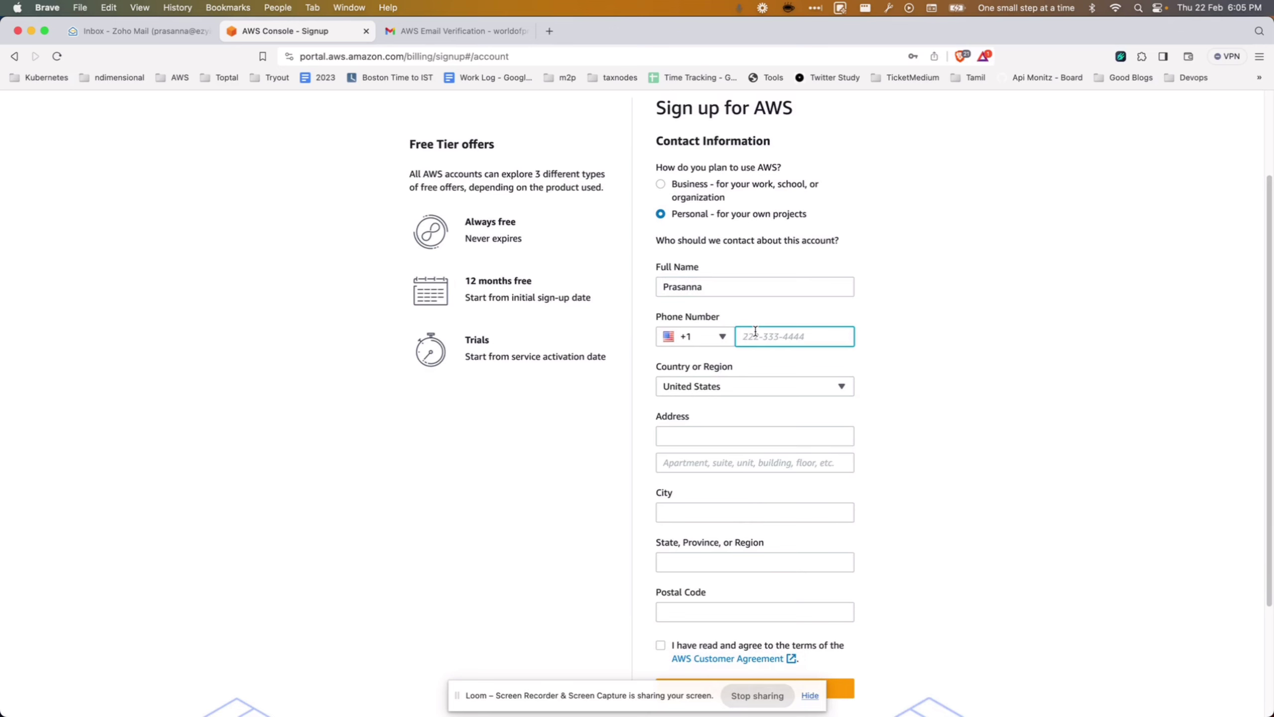
click(686, 336)
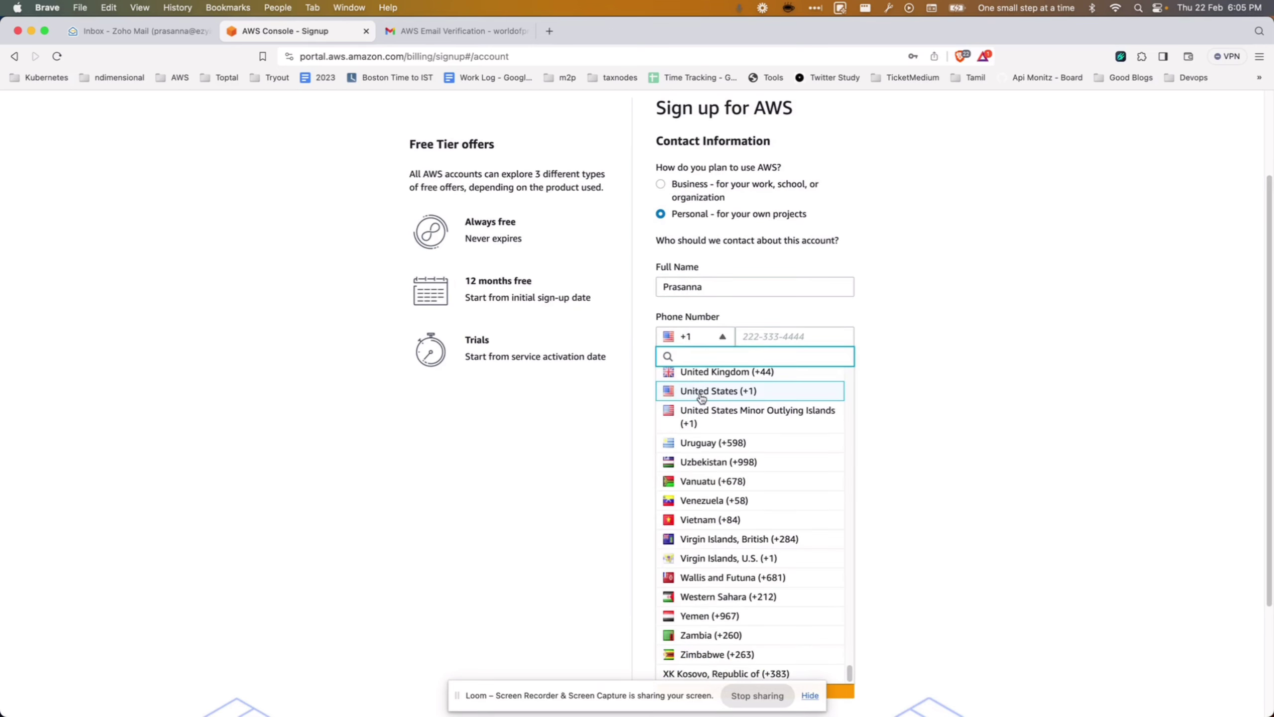
text(india)
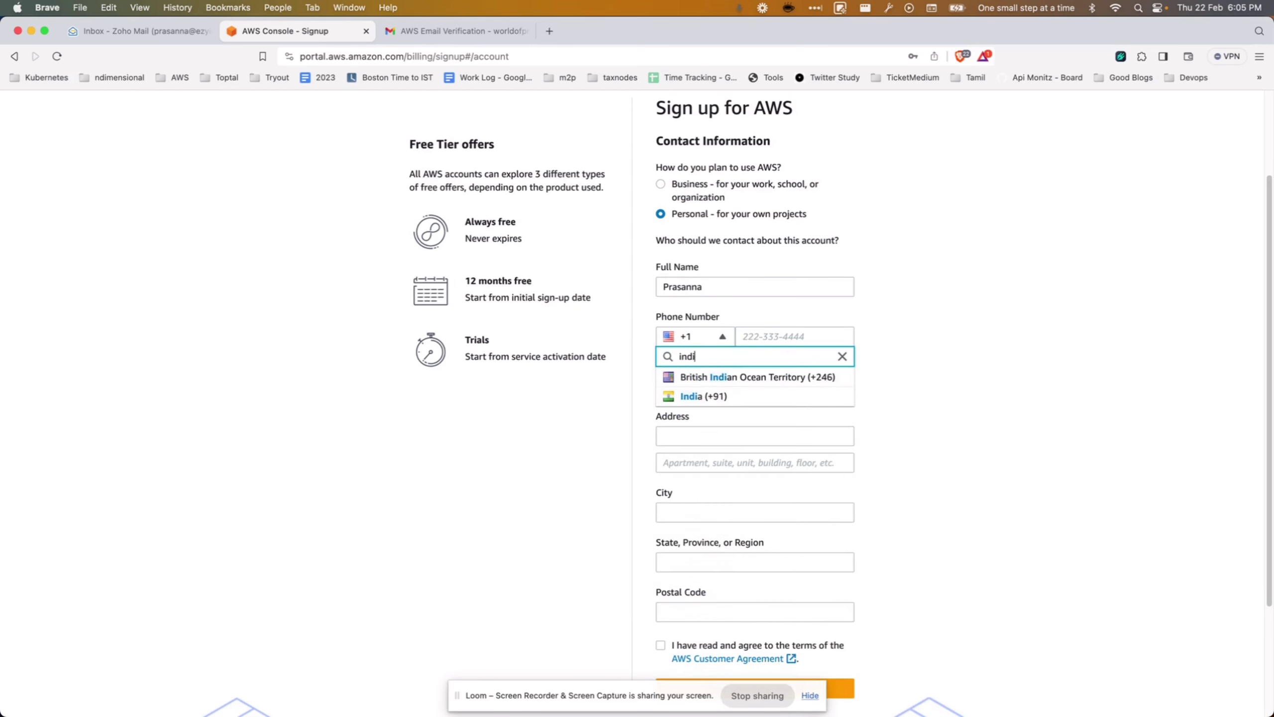
click(736, 395)
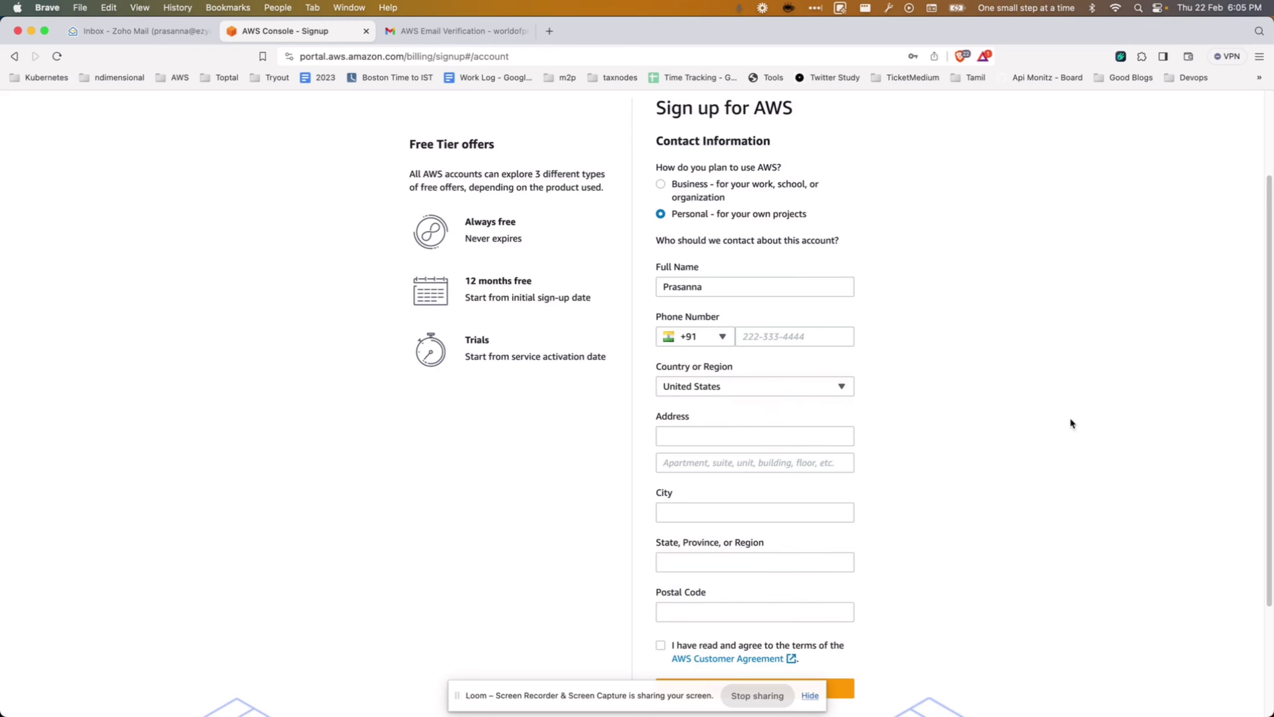
scroll(993, 431, down, 3)
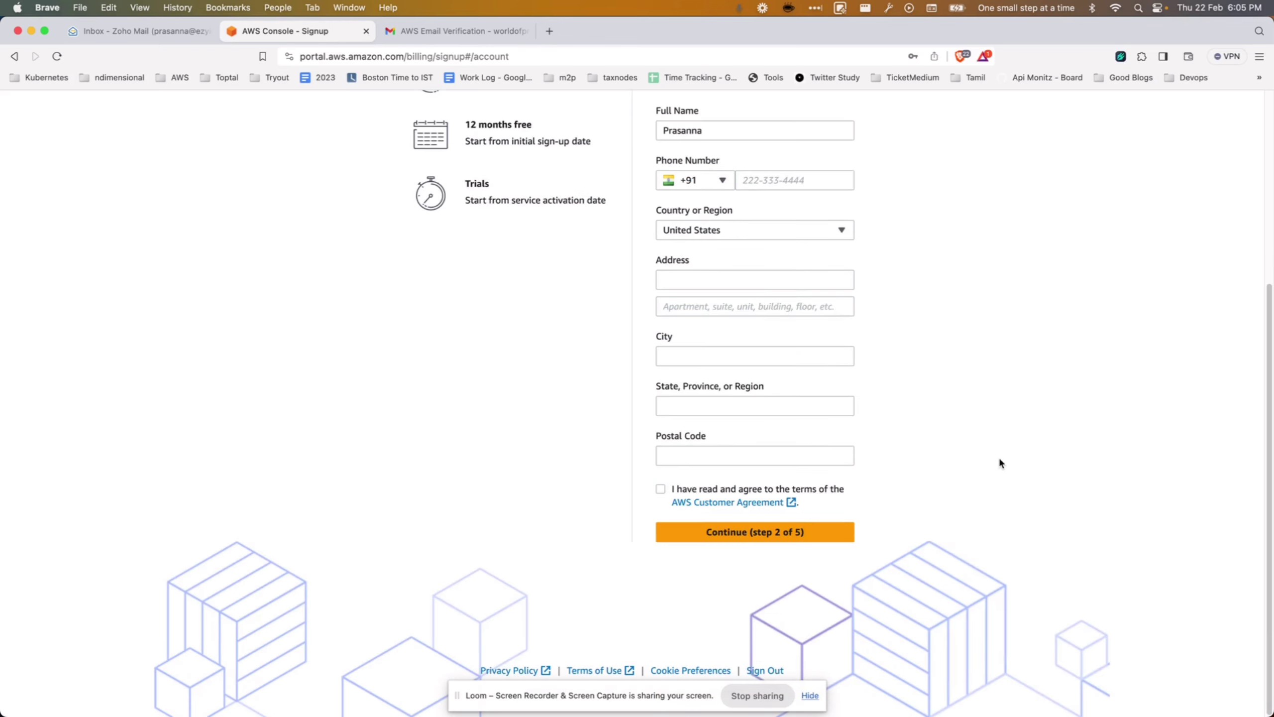
scroll(987, 466, up, 1)
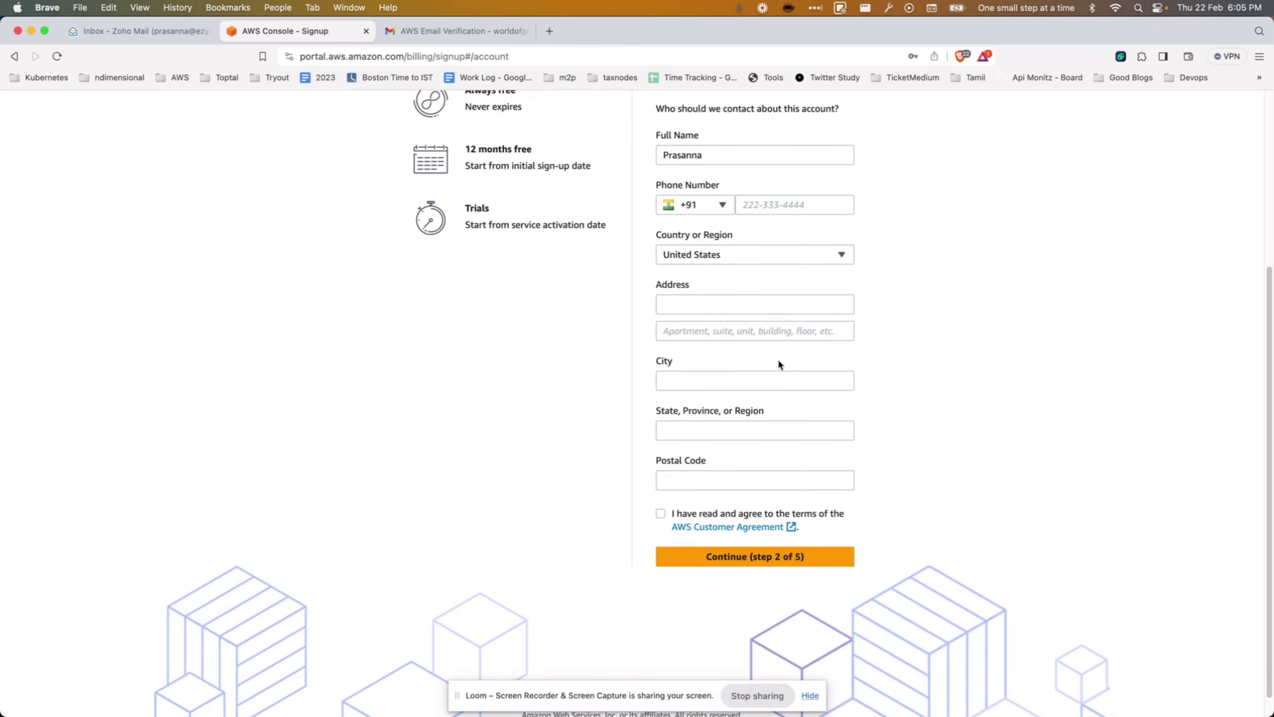
scroll(793, 374, up, 2)
scroll(793, 375, up, 1)
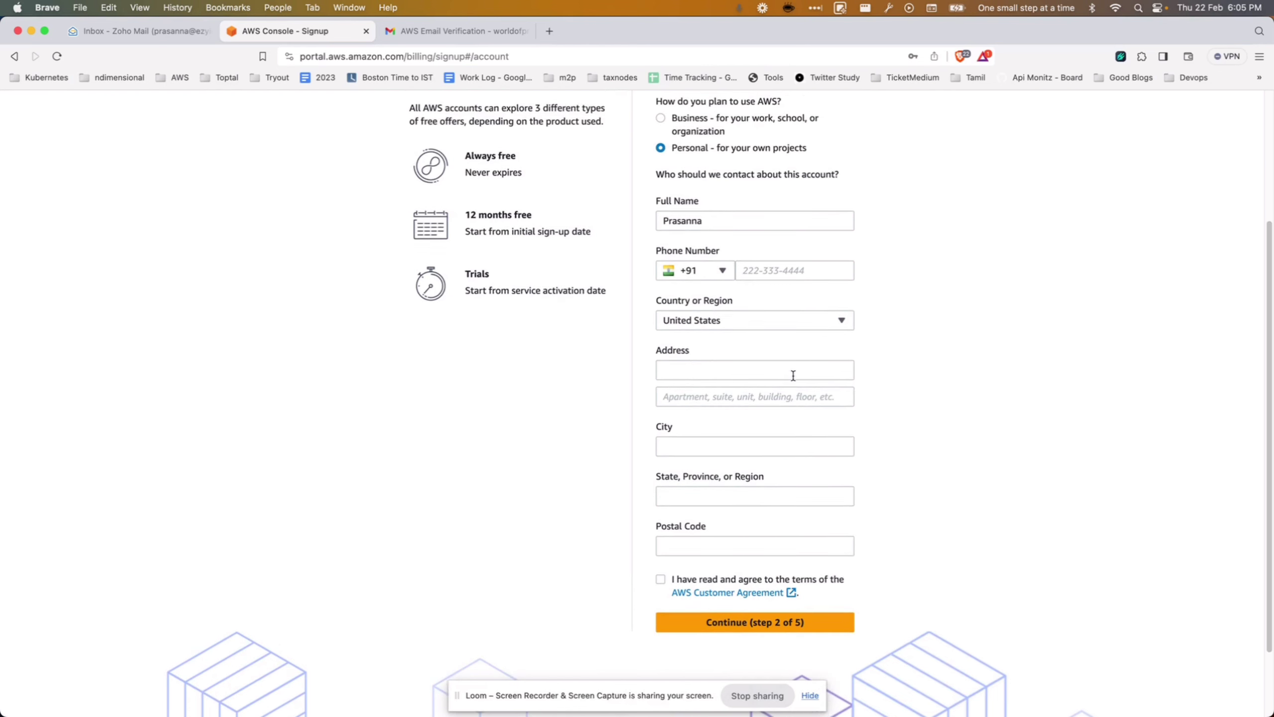
click(787, 623)
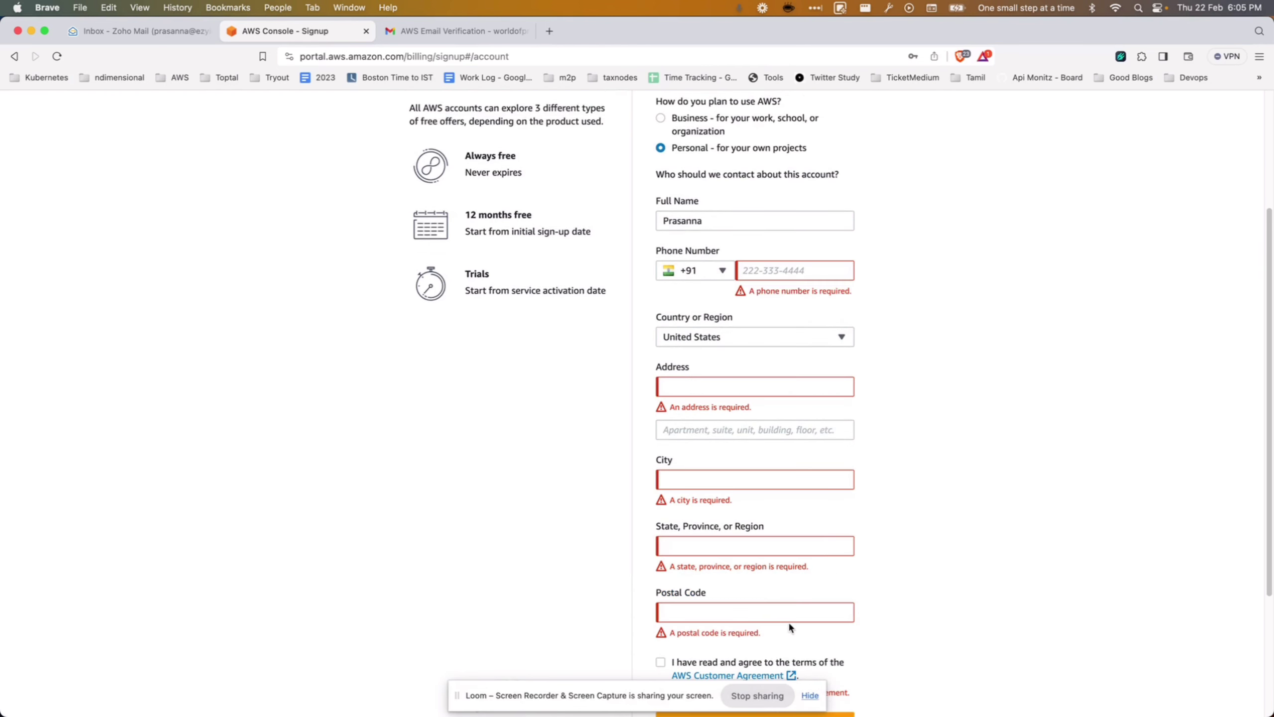
click(779, 272)
text(90000)
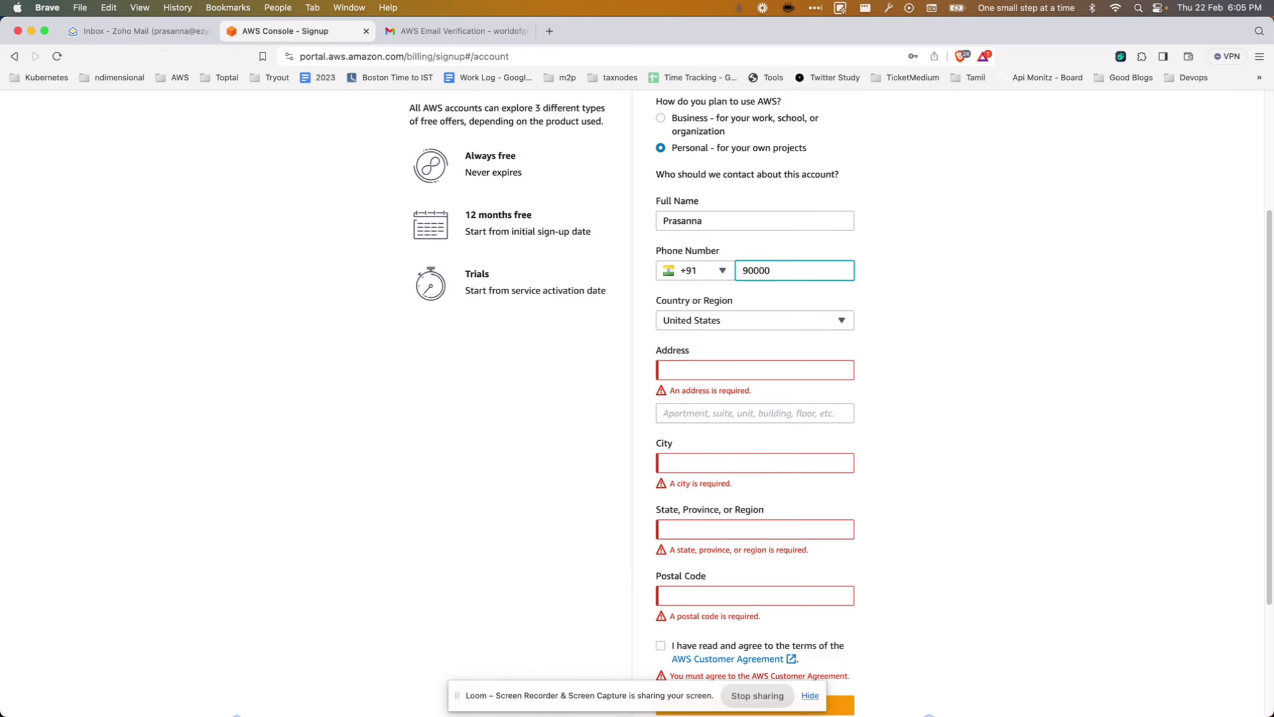
key(BackSpace)
key(BackSpace)
key(BackSpace)
key(BackSpace)
key(BackSpace)
text(9)
key(BackSpace)
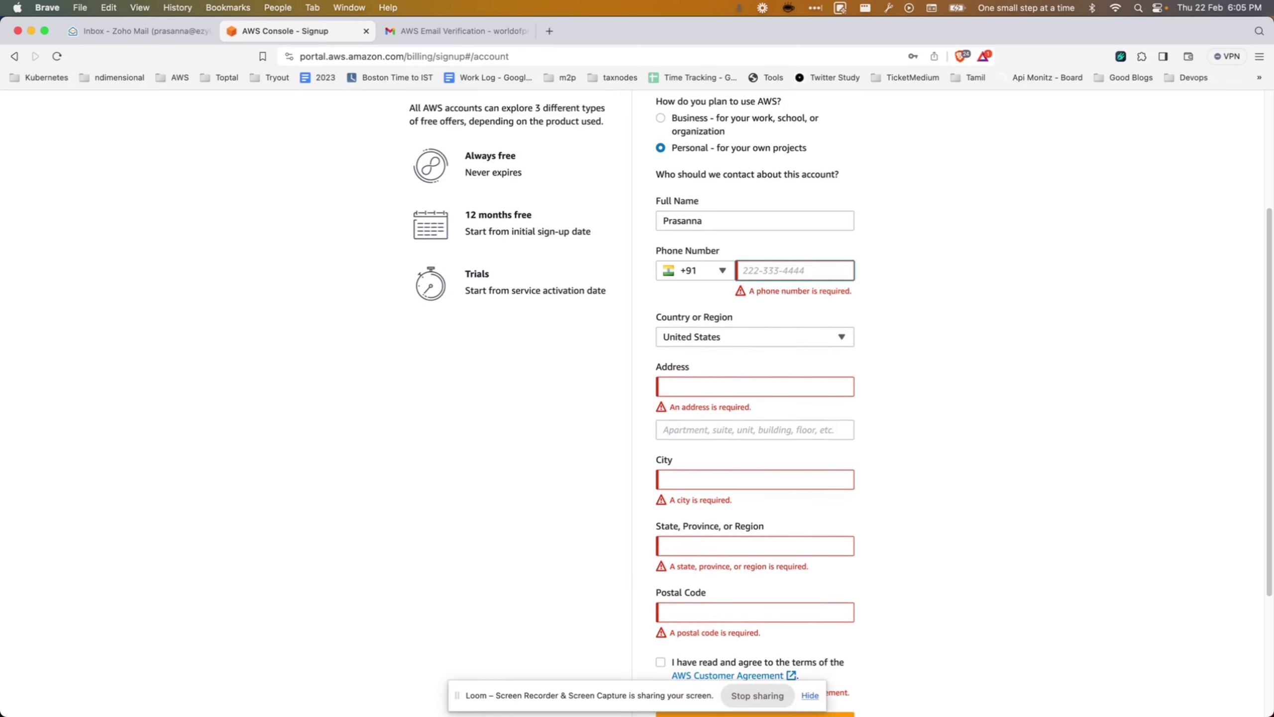
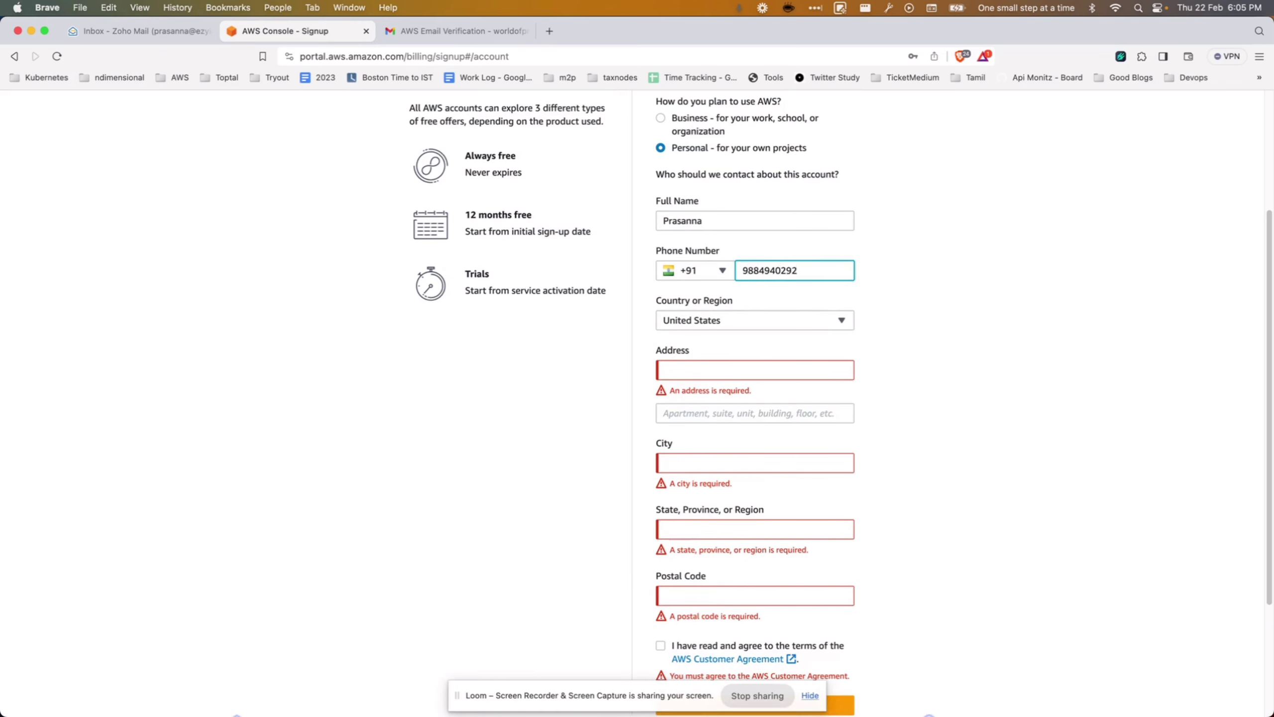
Select India as country, fill in address, city, state and postal code, and accept the Customer Agreement.
click(761, 321)
text(Indi)
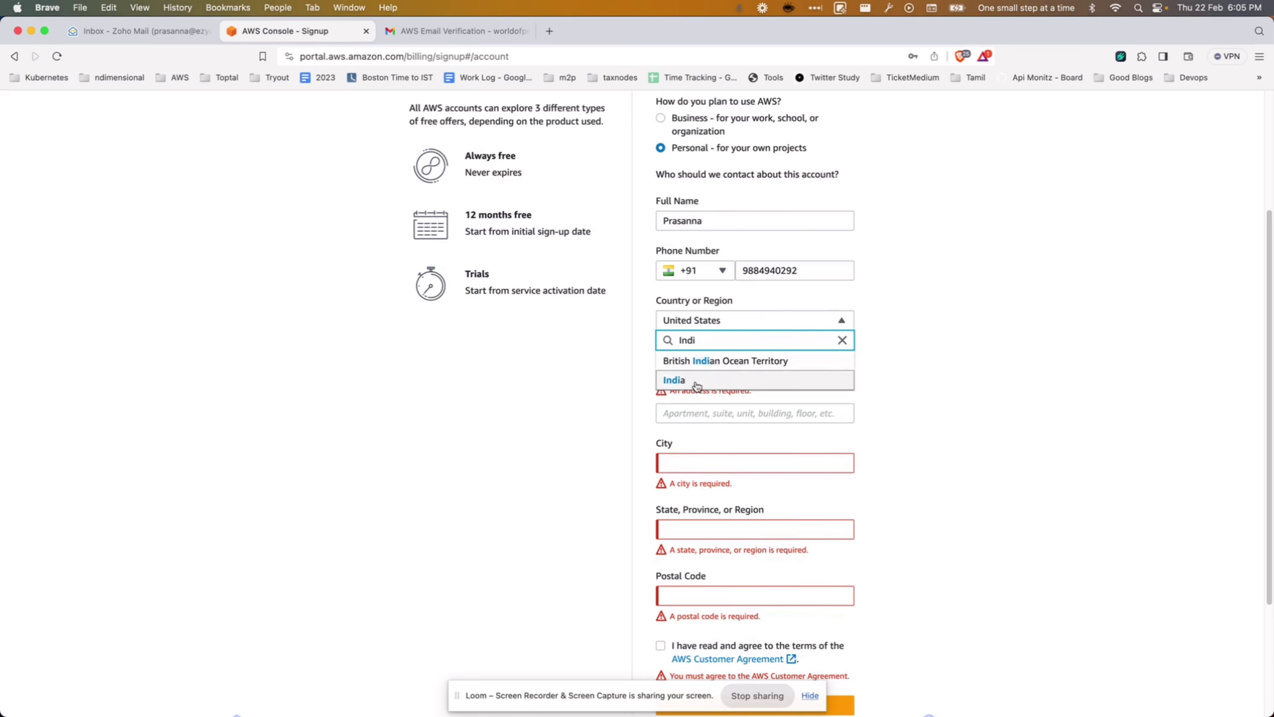
click(701, 386)
click(701, 370)
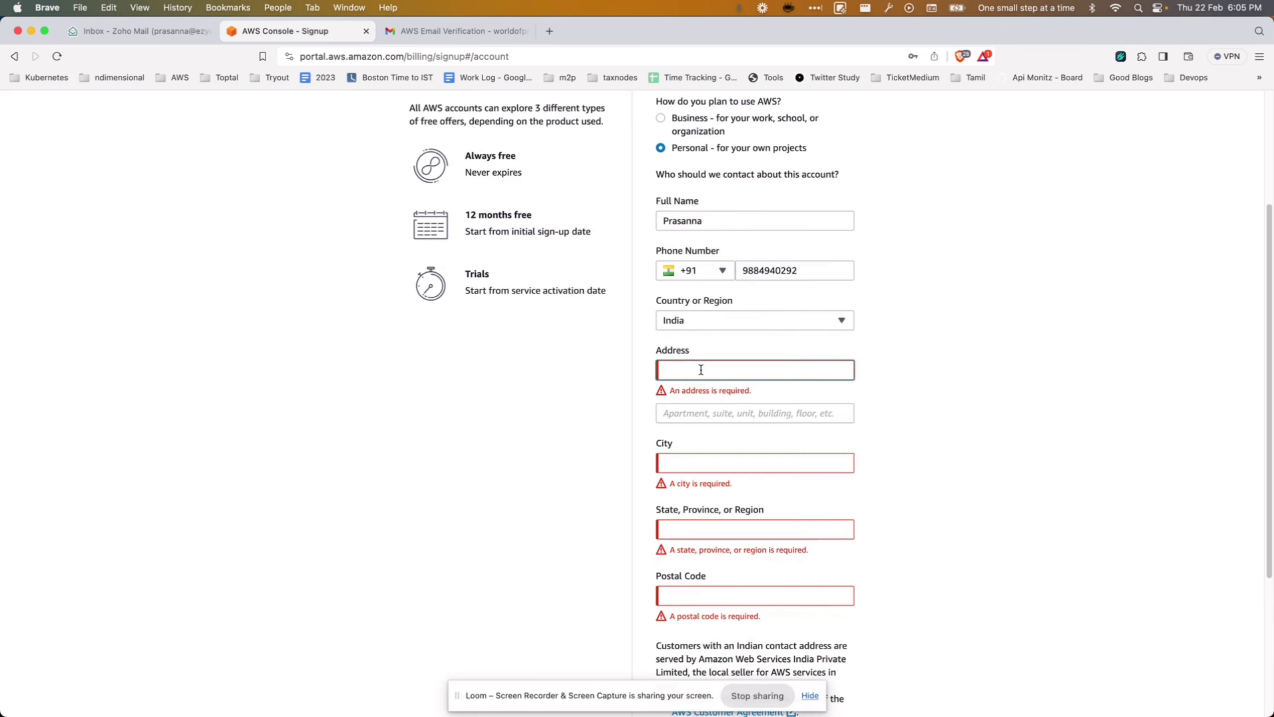
text(Alandur)
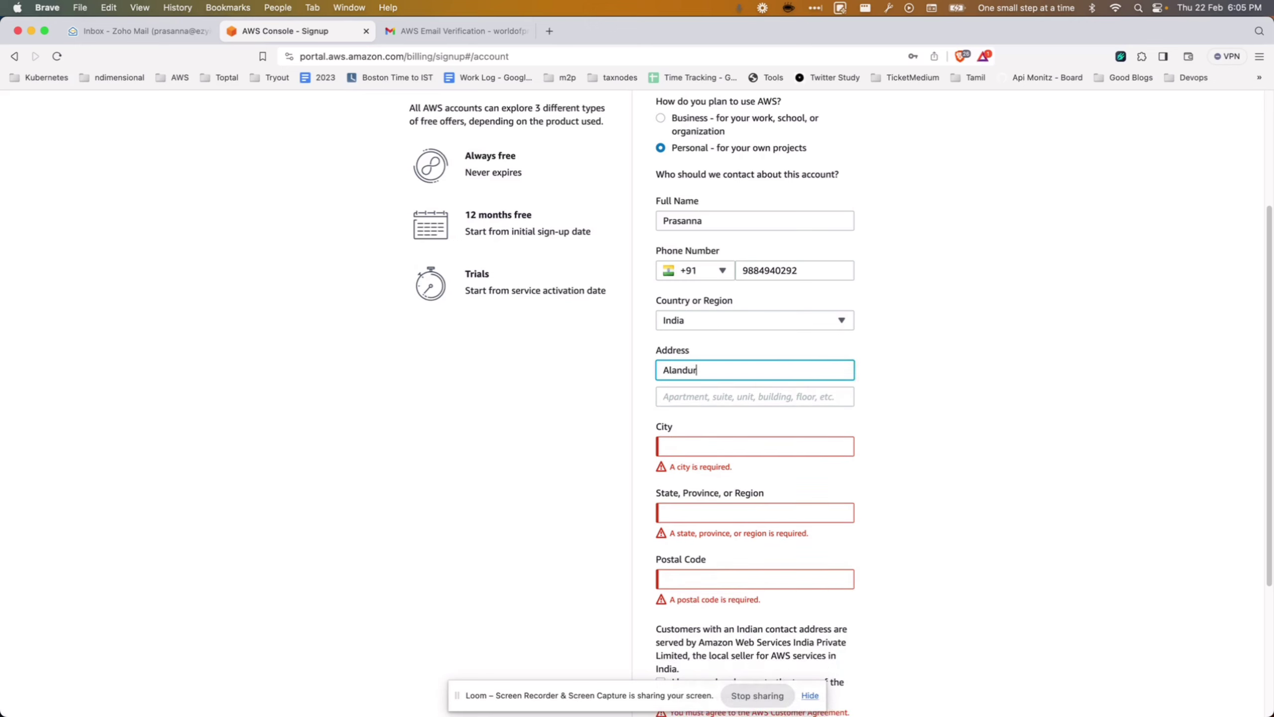
key(Tab)
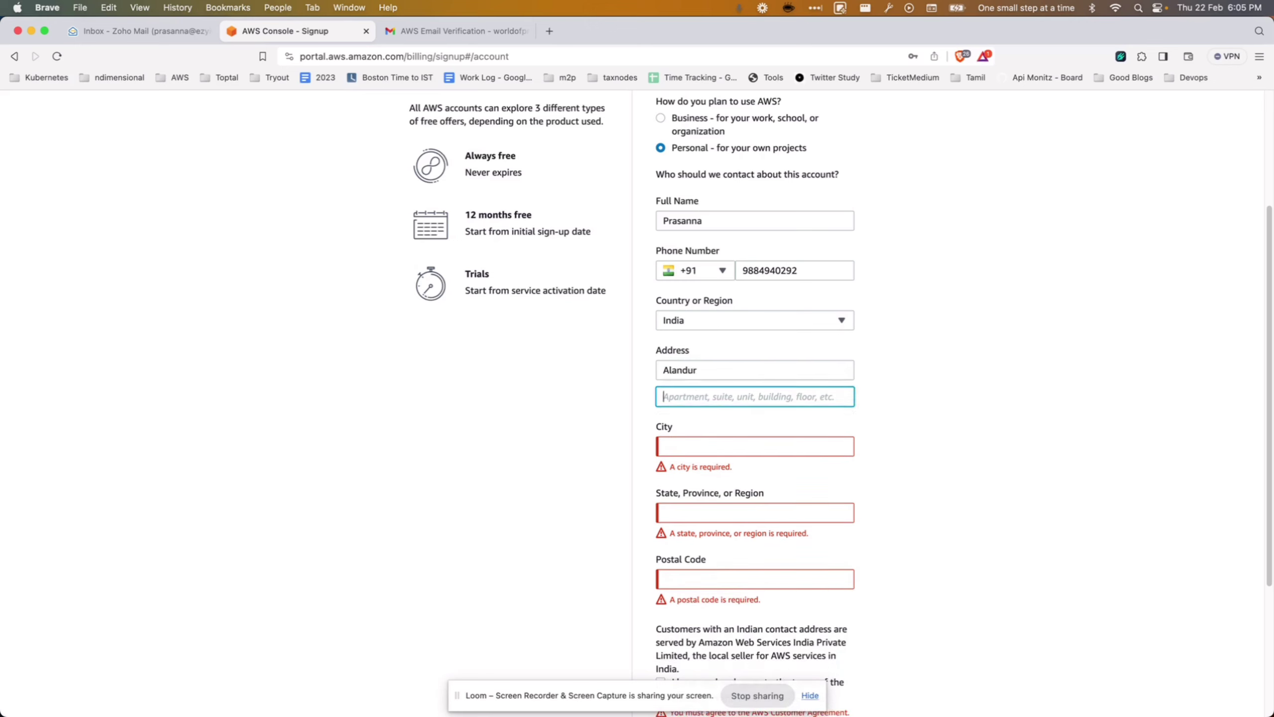
text(Chennai)
key(Tab)
text(Chennai)
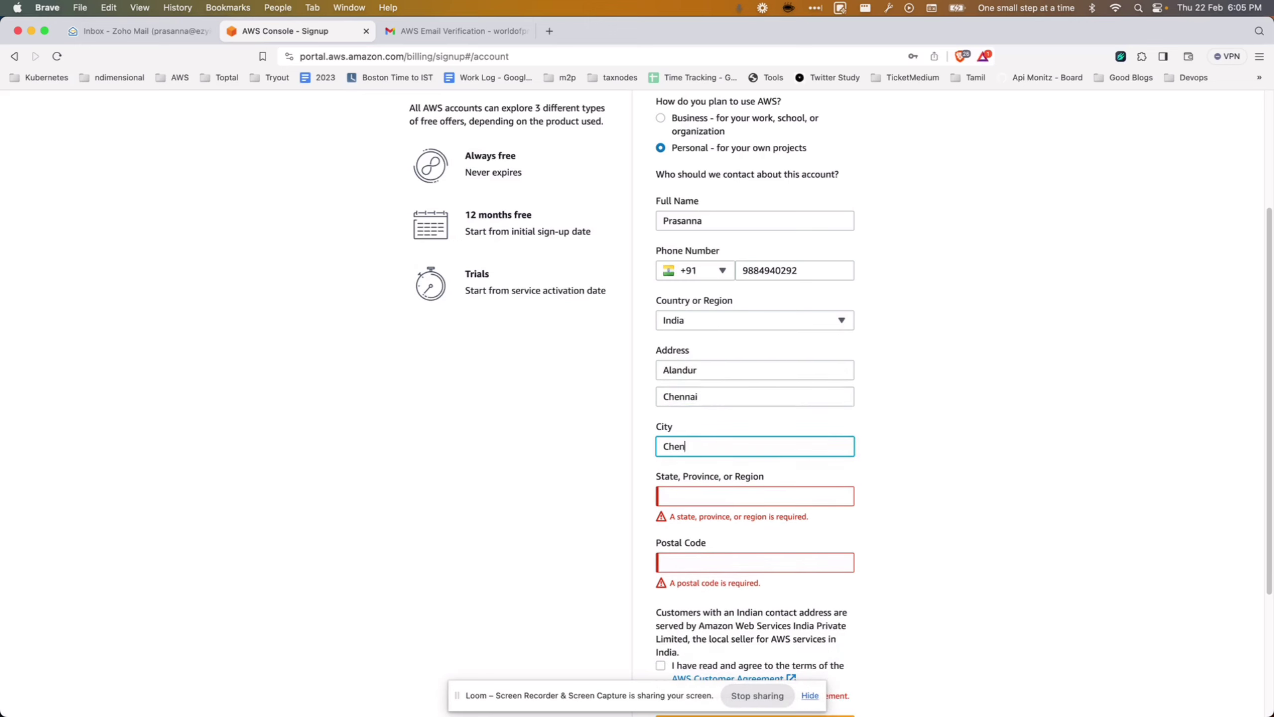
key(Tab)
text(Tamilnadu)
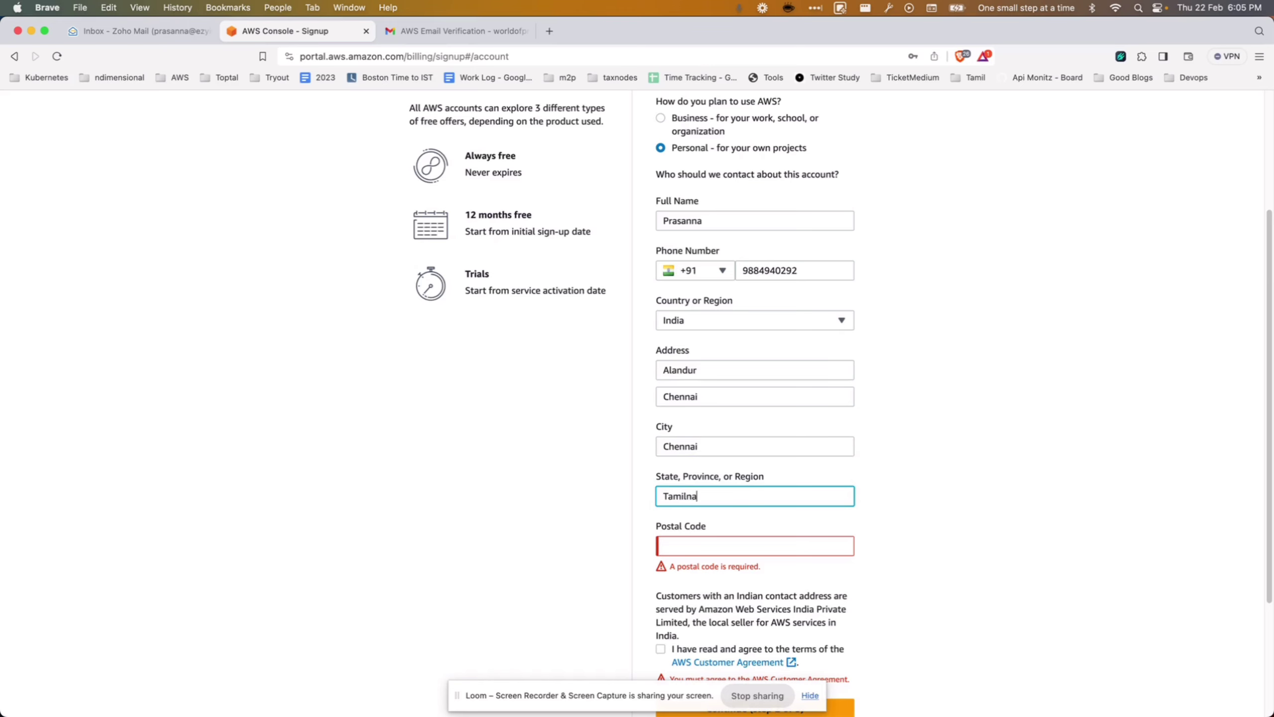
key(Tab)
text(6000)
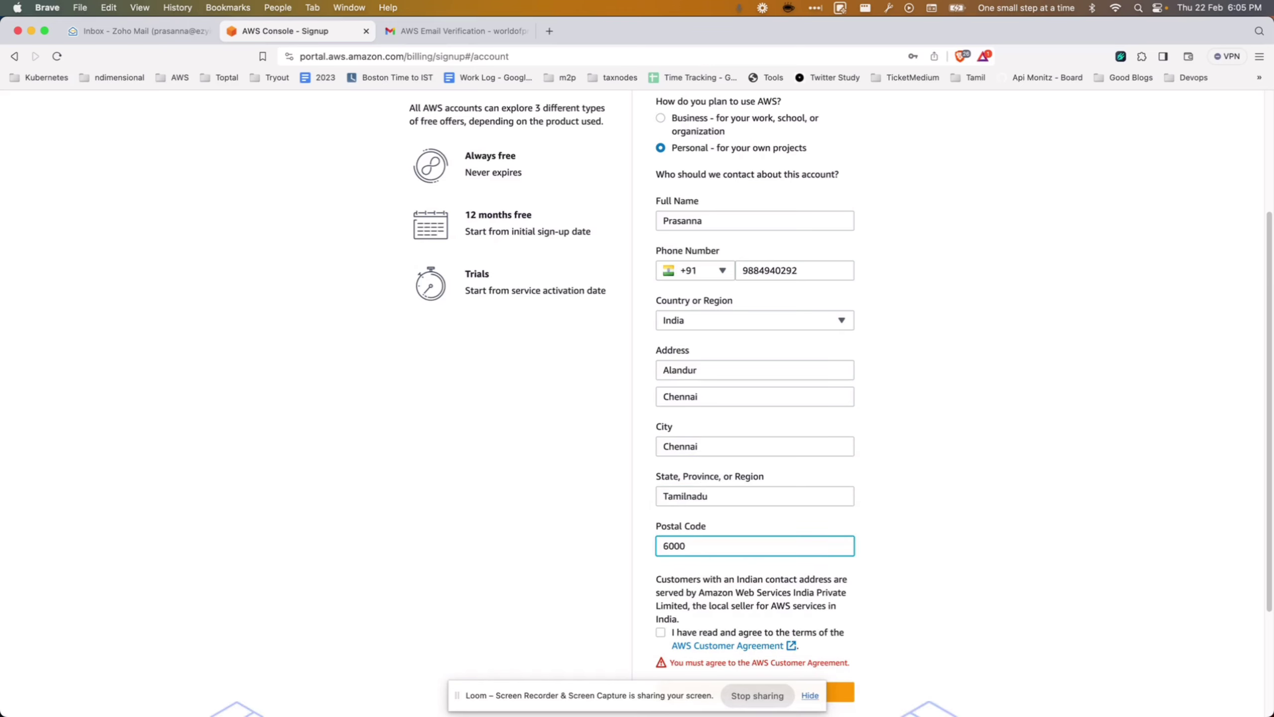
text(16)
click(661, 633)
scroll(1048, 523, down, 3)
Submit the contact details and begin entering the card number on the Billing Information form.
click(775, 534)
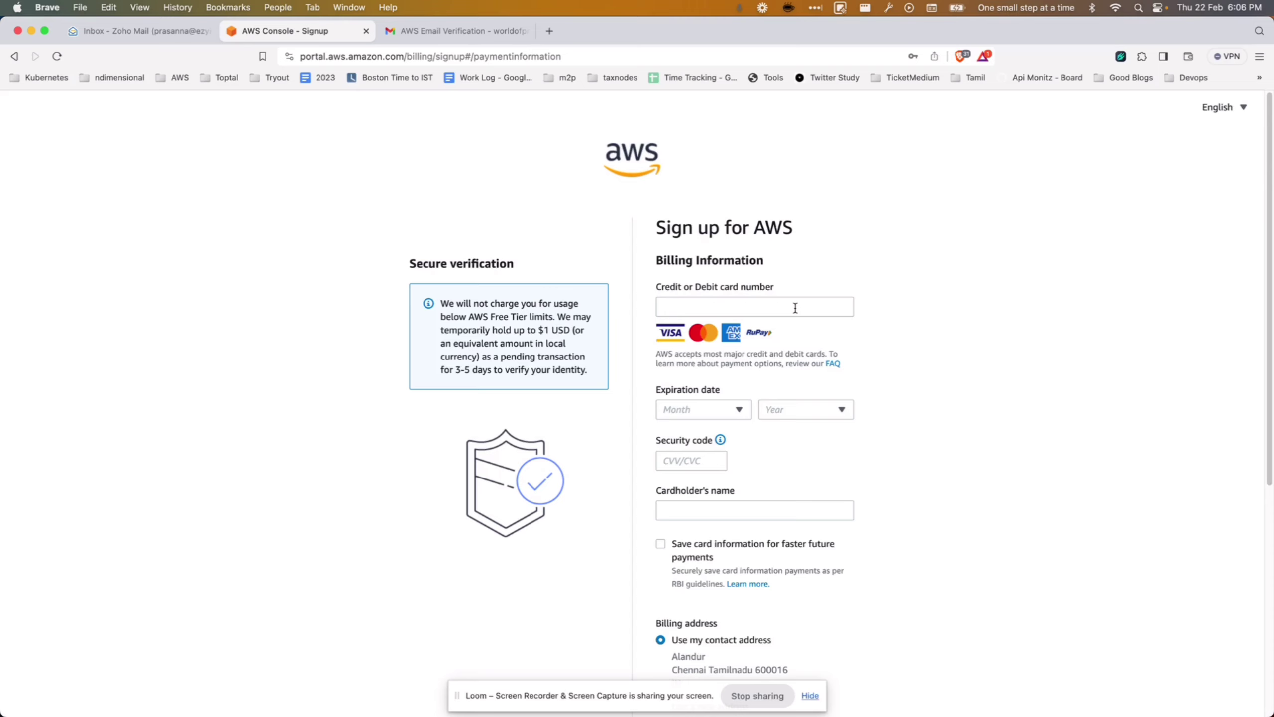
click(795, 308)
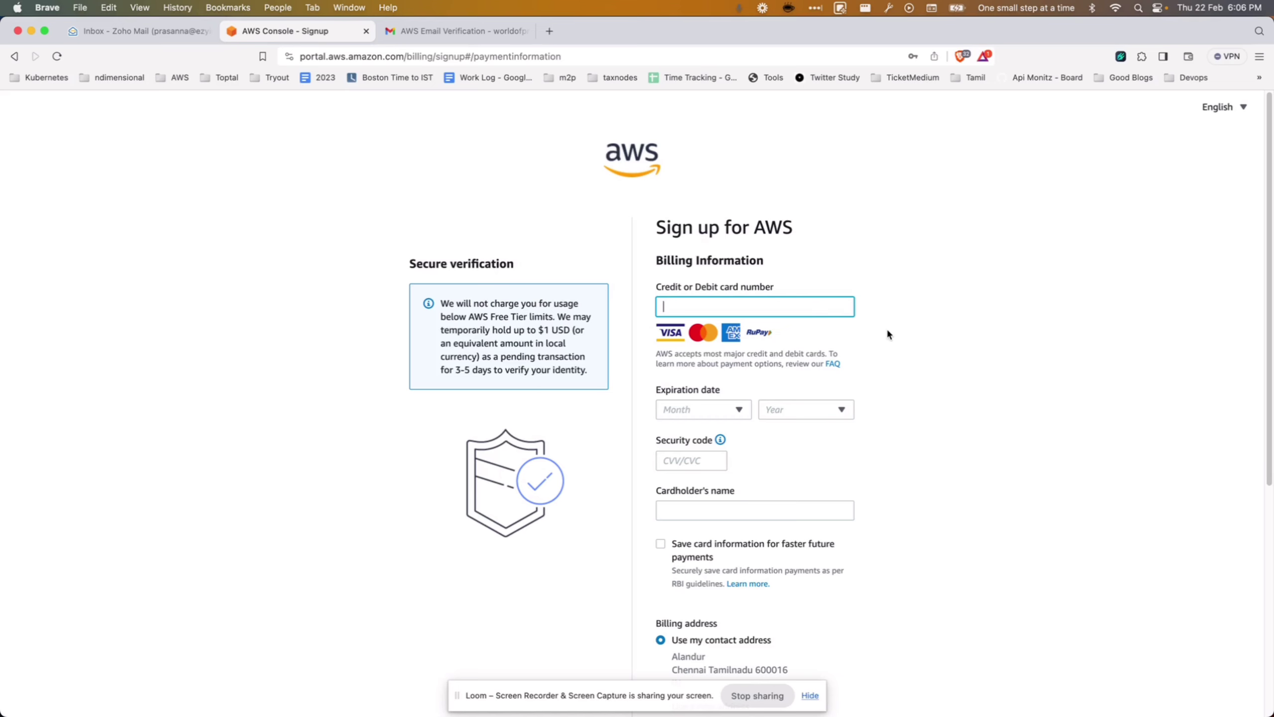
scroll(894, 371, down, 5)
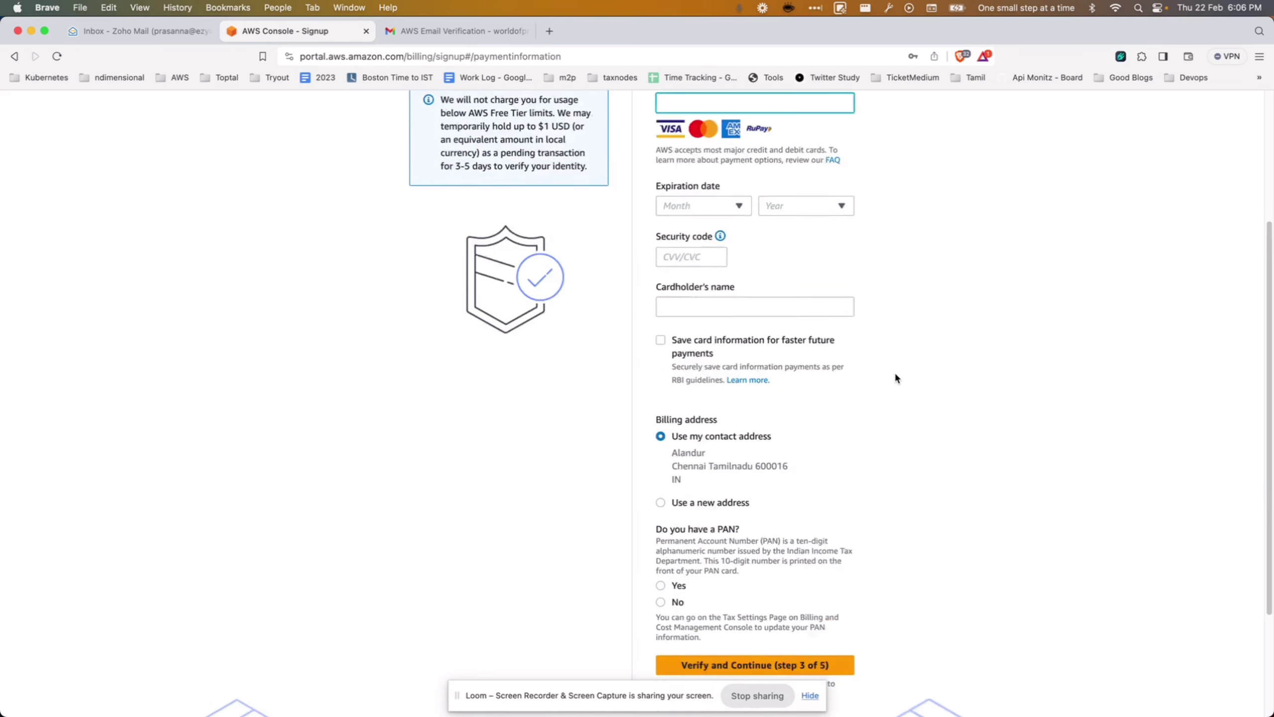
scroll(896, 378, up, 5)
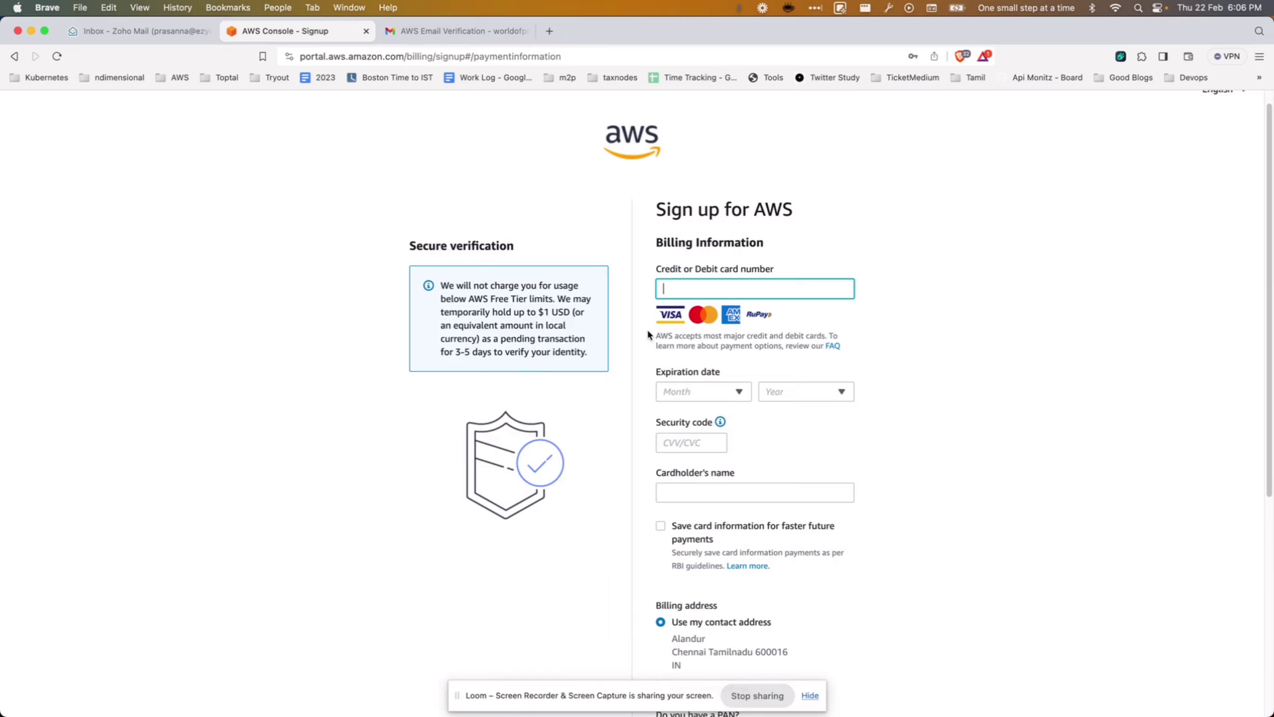
key(super+t)
Look up the AWS Free Tier page, review the EC2, S3 and RDS offers, then return to billing.
text(aws free tier)
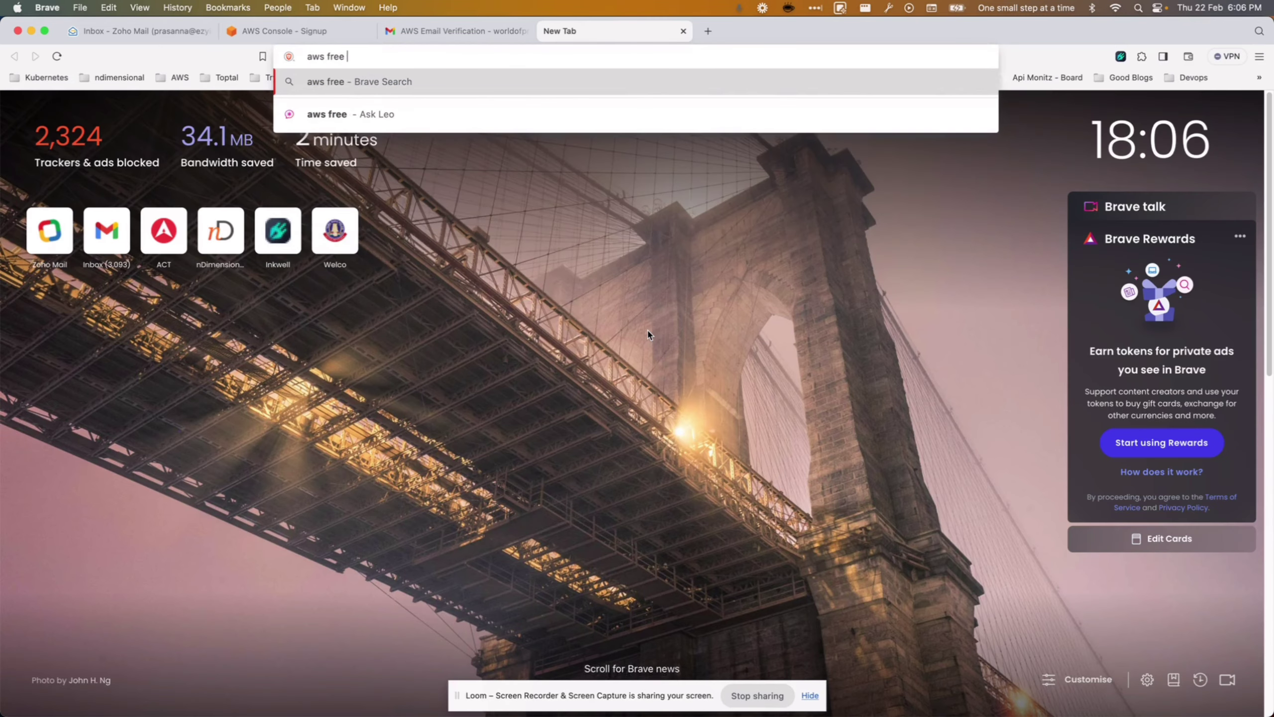
key(Return)
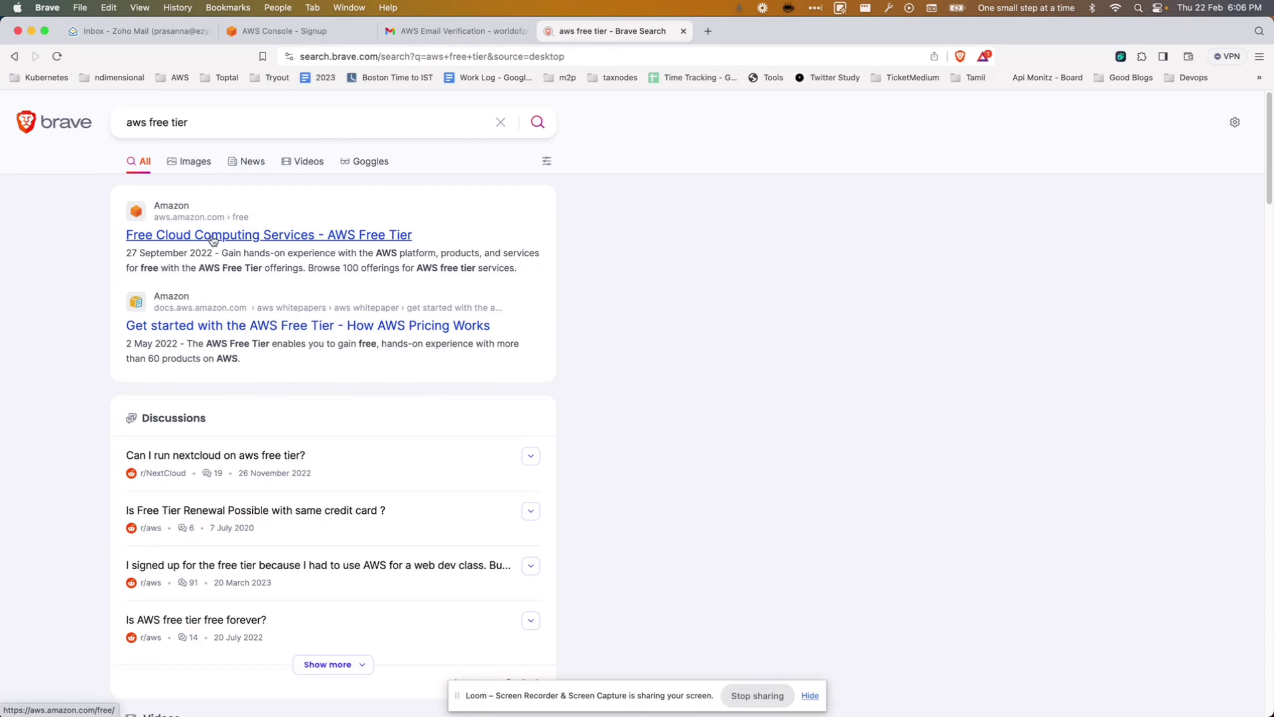
click(214, 235)
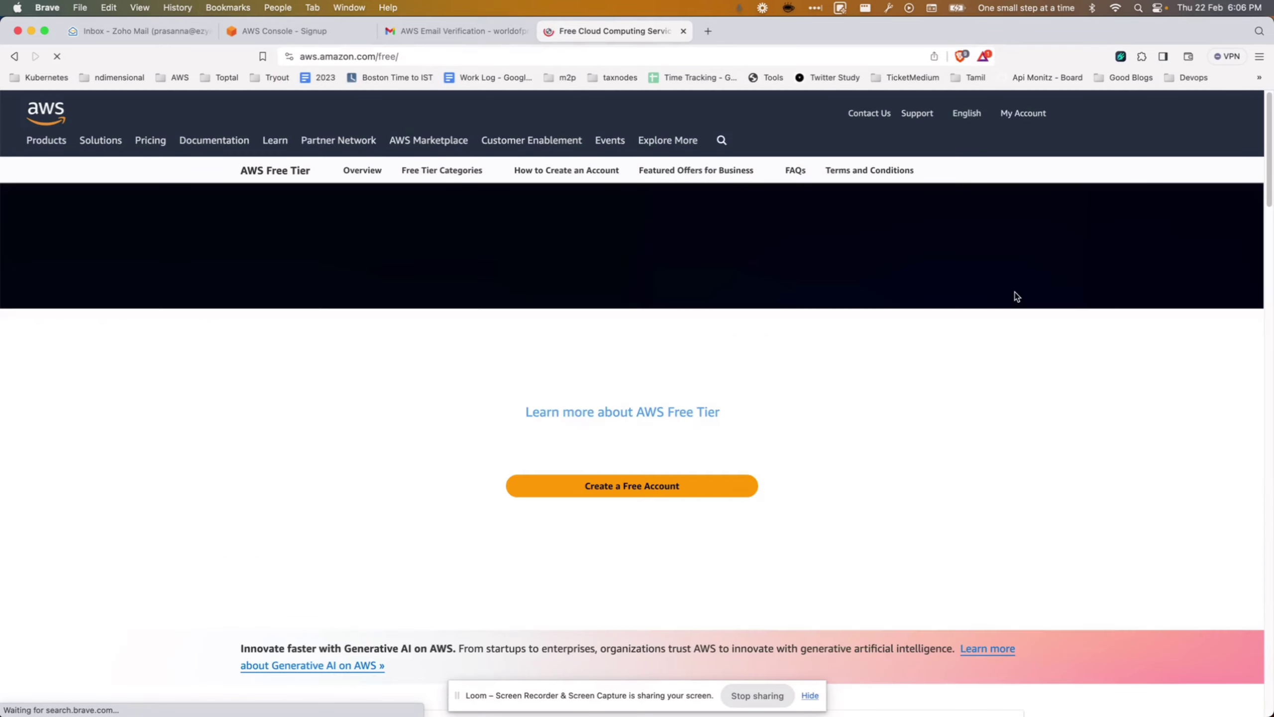
scroll(516, 325, down, 15)
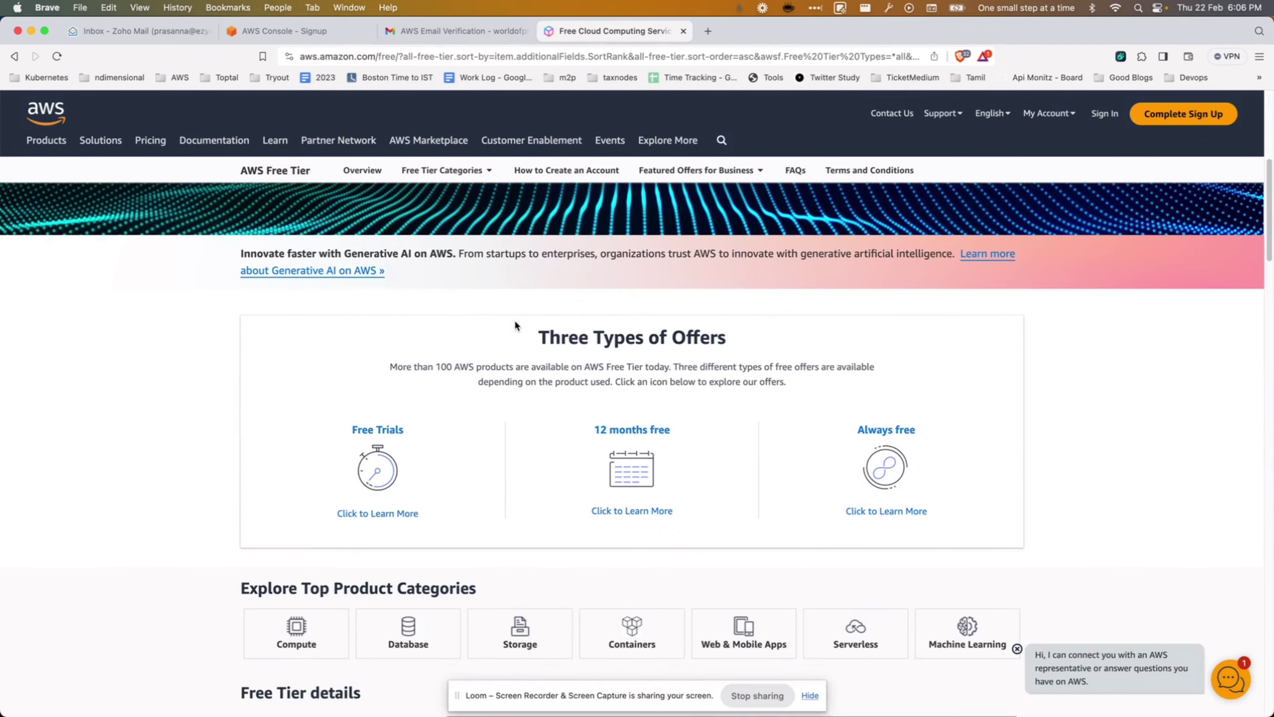
mouse_move(497, 443)
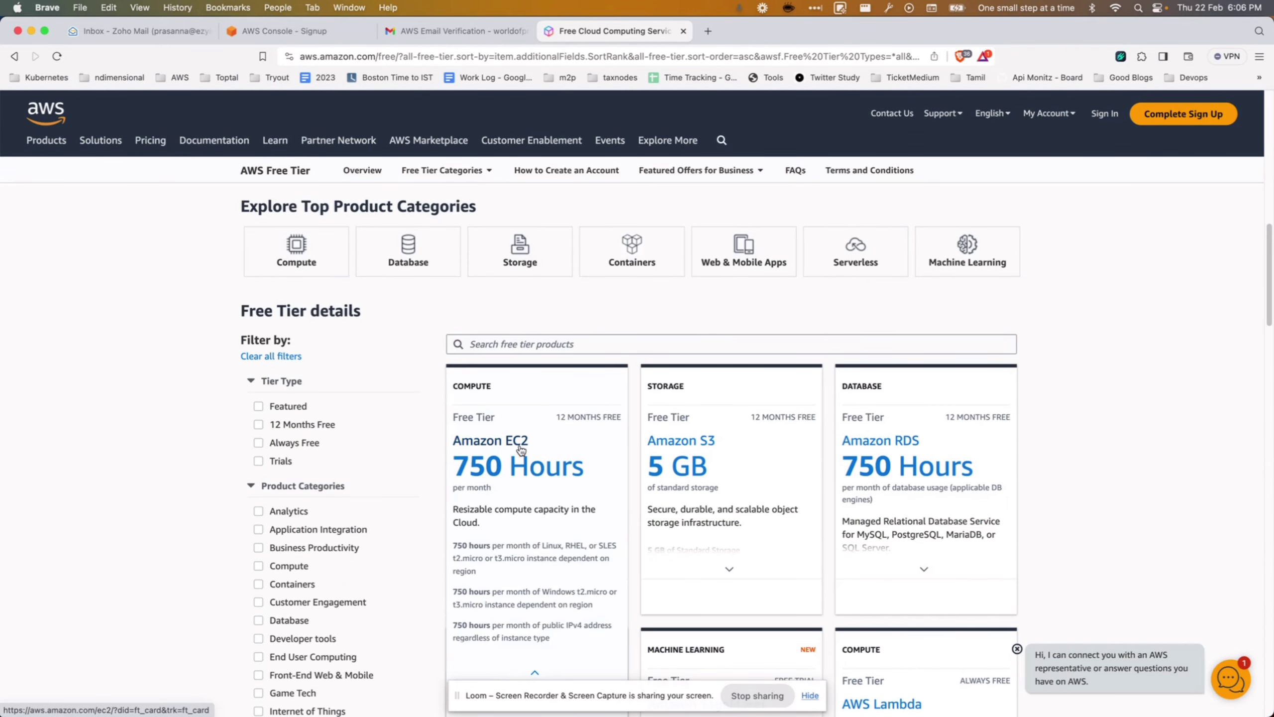
mouse_move(693, 451)
scroll(1083, 399, down, 4)
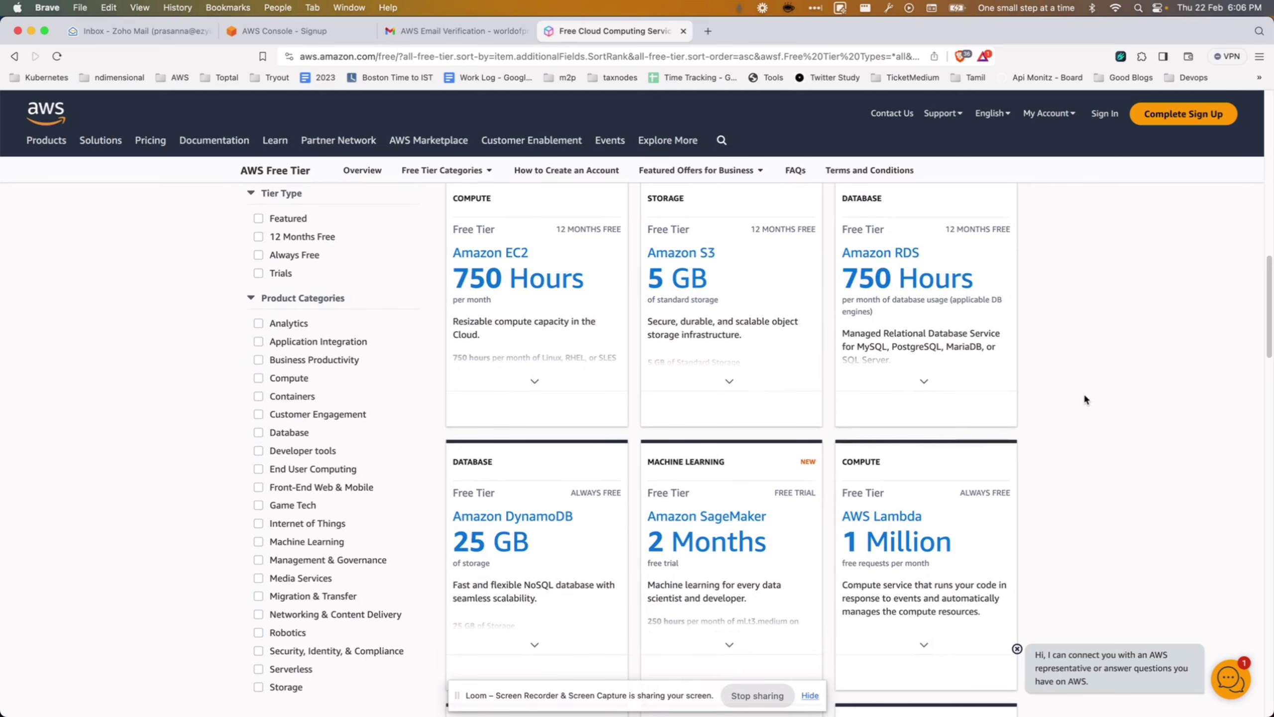
mouse_move(912, 366)
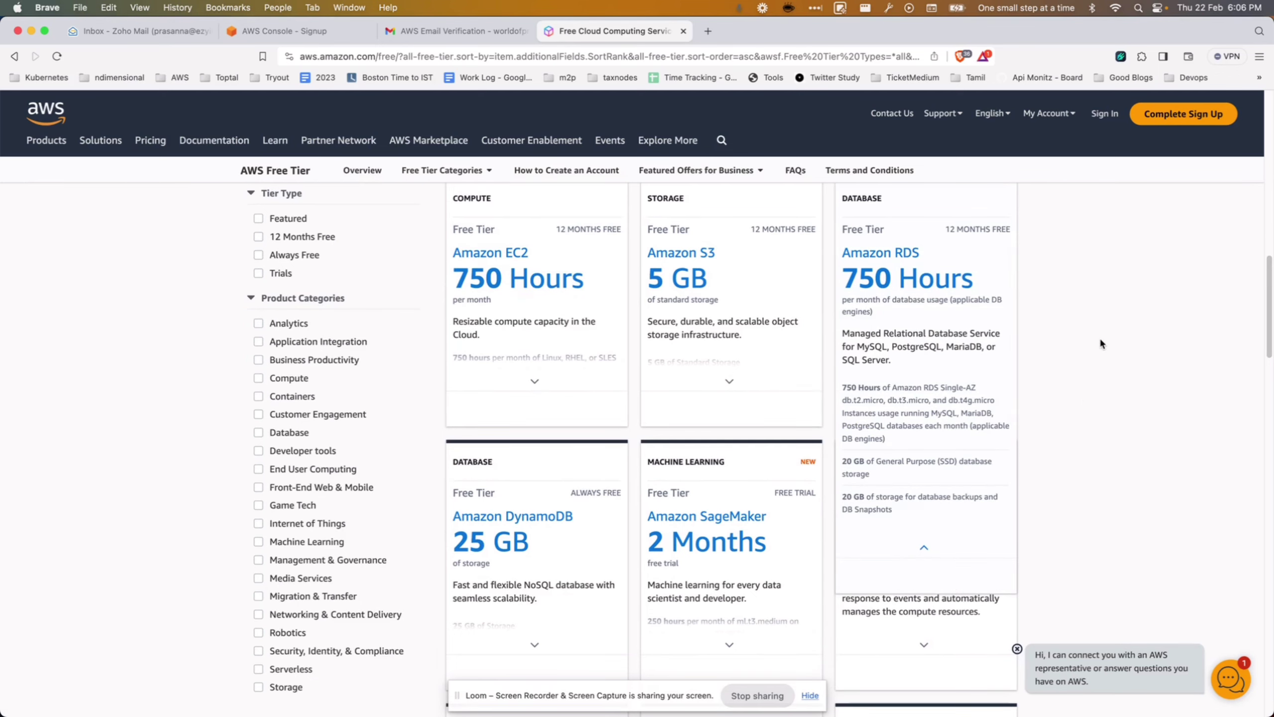
scroll(1099, 337, up, 3)
scroll(1099, 337, up, 10)
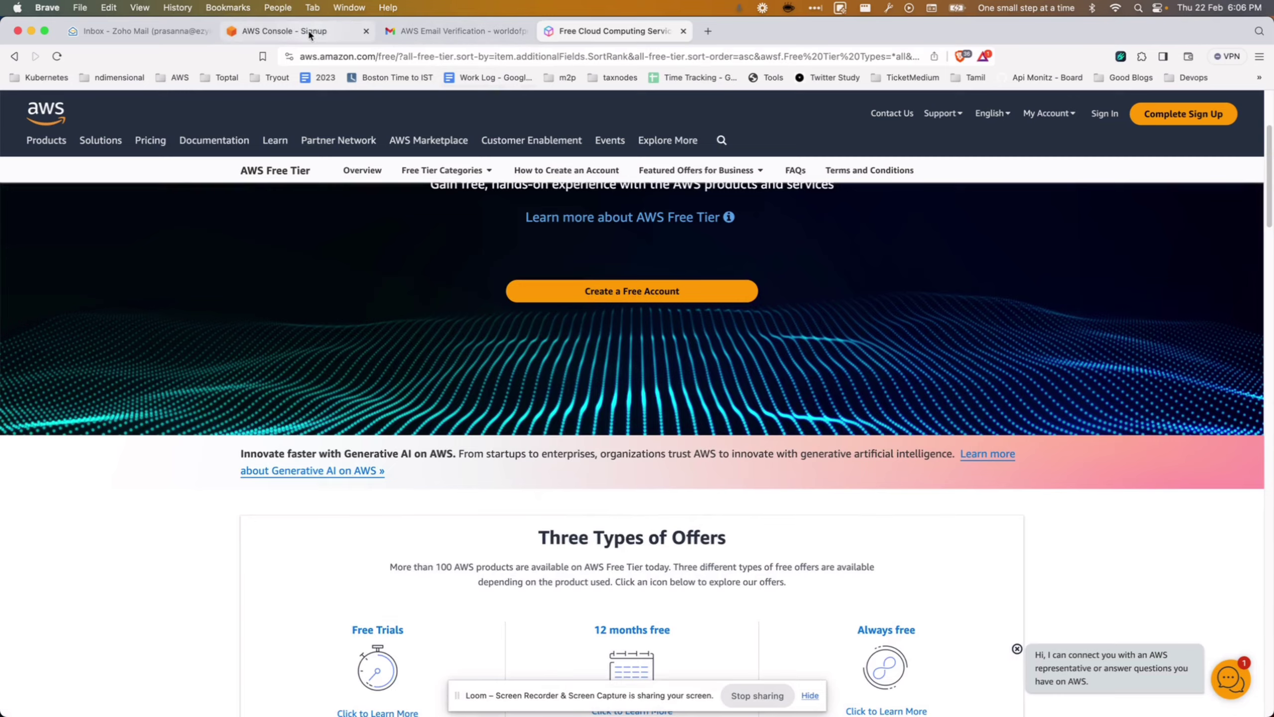
click(307, 31)
Confirm identity with the holder's name, Personal use, Individual ownership and consent, then enter the PAN.
scroll(744, 475, down, 10)
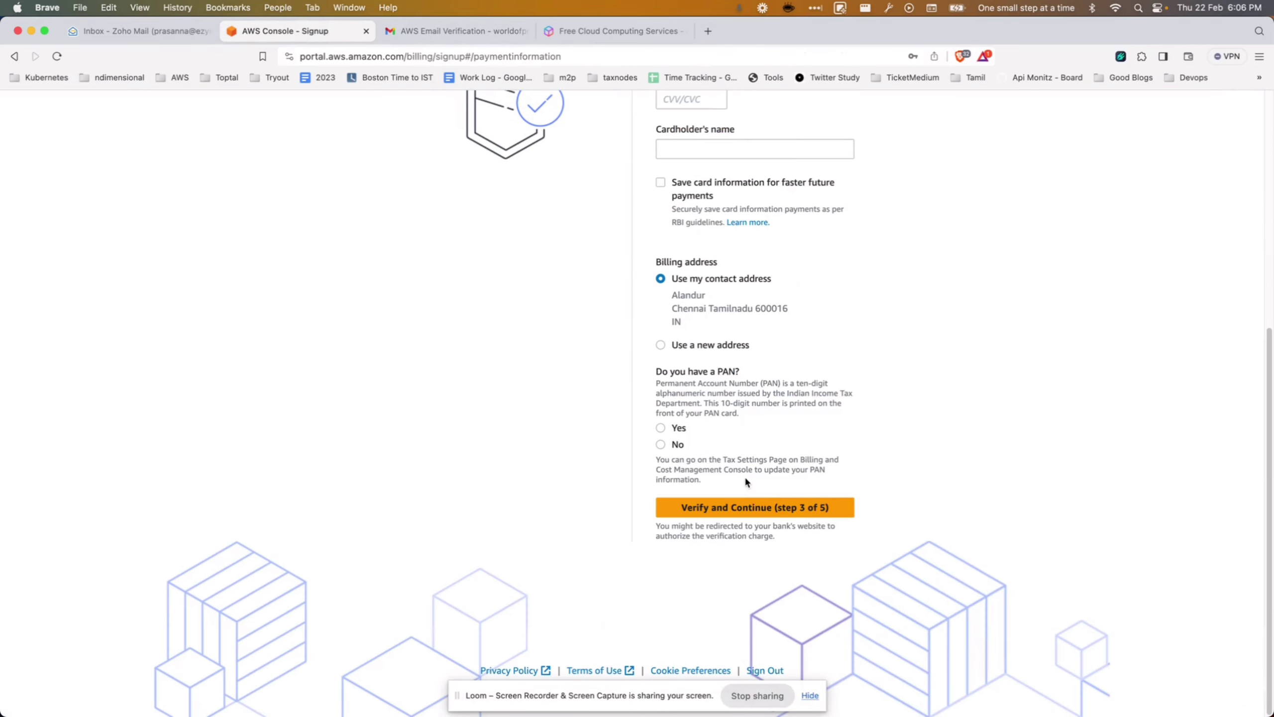
scroll(744, 476, up, 3)
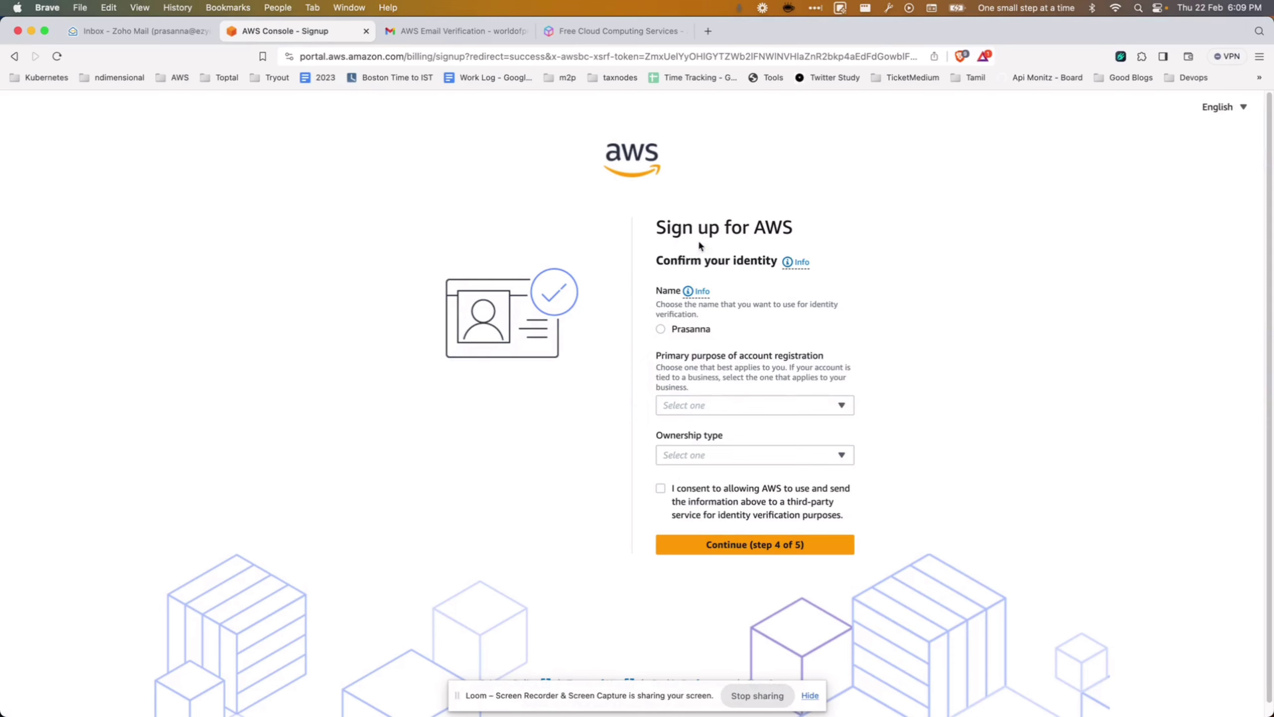
click(659, 331)
click(723, 407)
click(715, 425)
click(723, 458)
click(705, 477)
scroll(983, 480, down, 3)
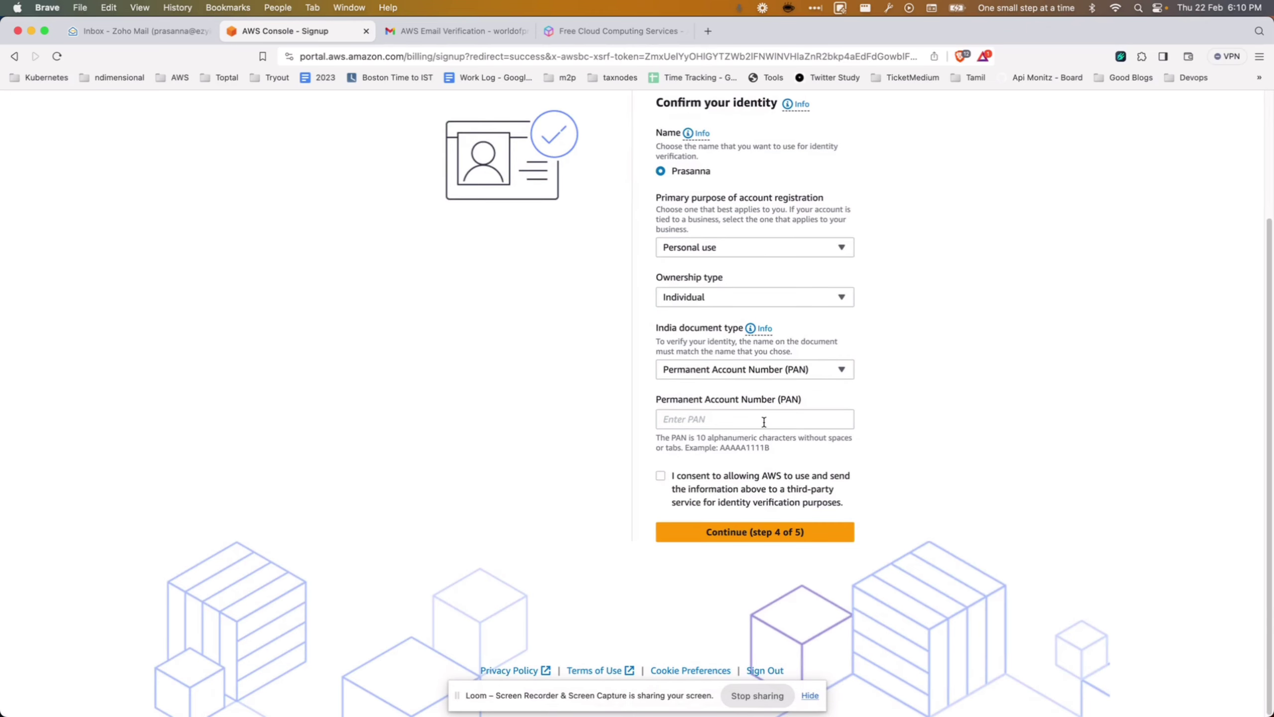
click(663, 476)
click(737, 531)
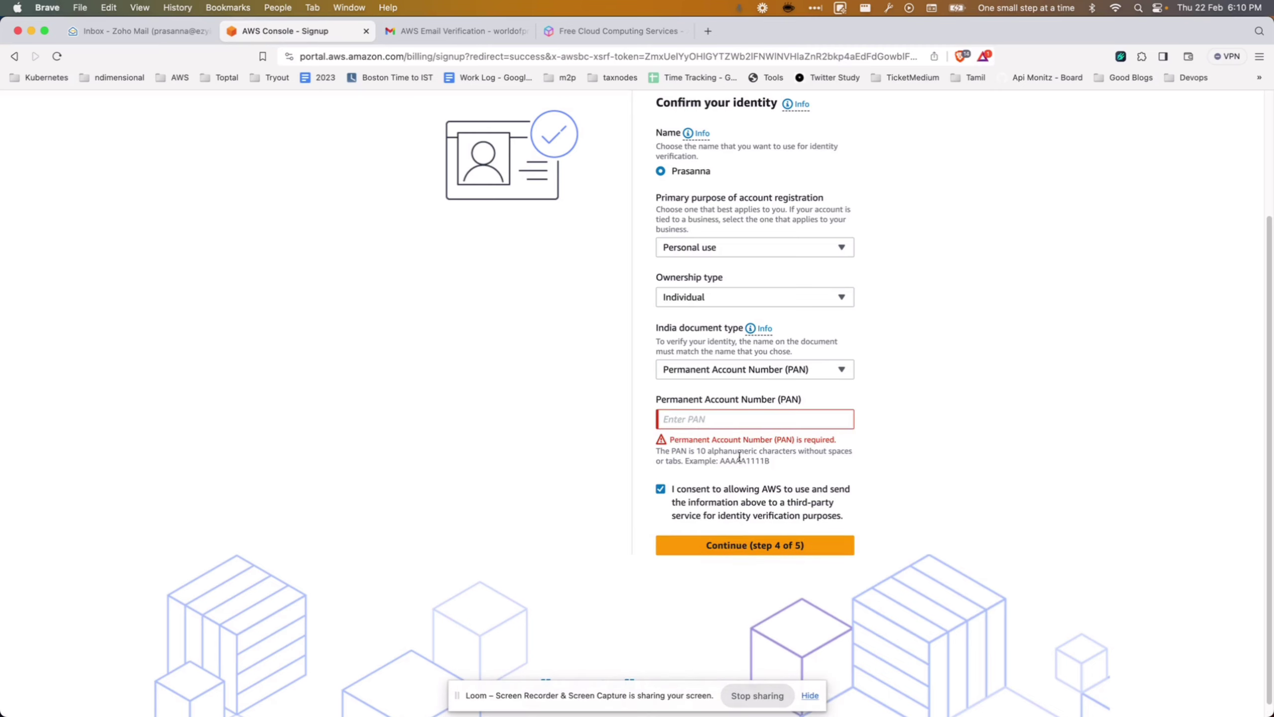
click(737, 423)
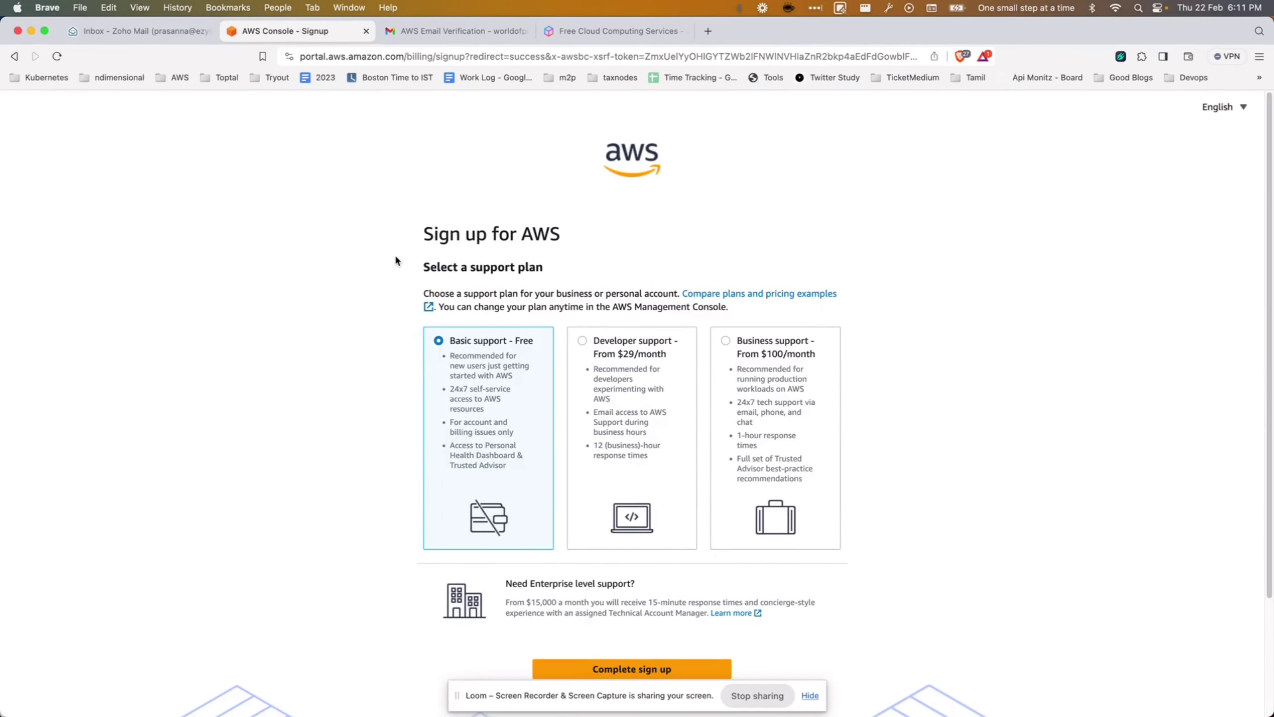
Complete sign-up on the Basic support - Free plan and go to the AWS Management Console.
scroll(394, 254, down, 2)
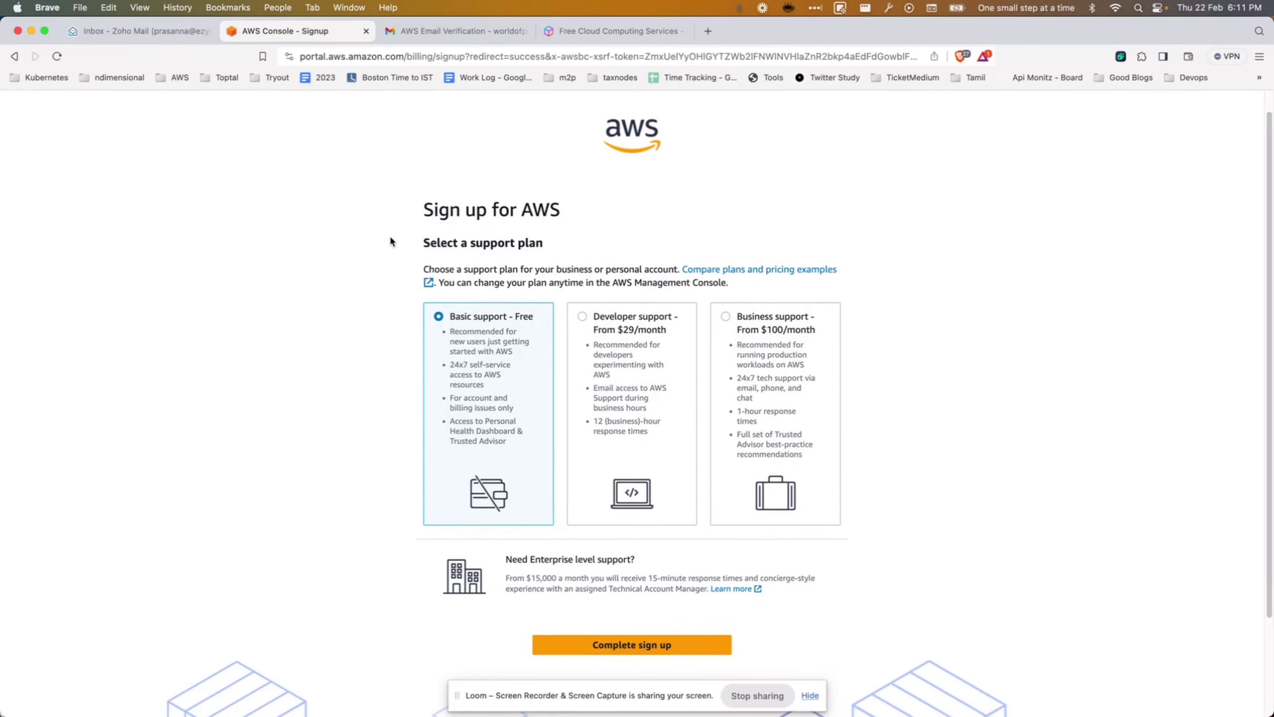
scroll(347, 312, down, 4)
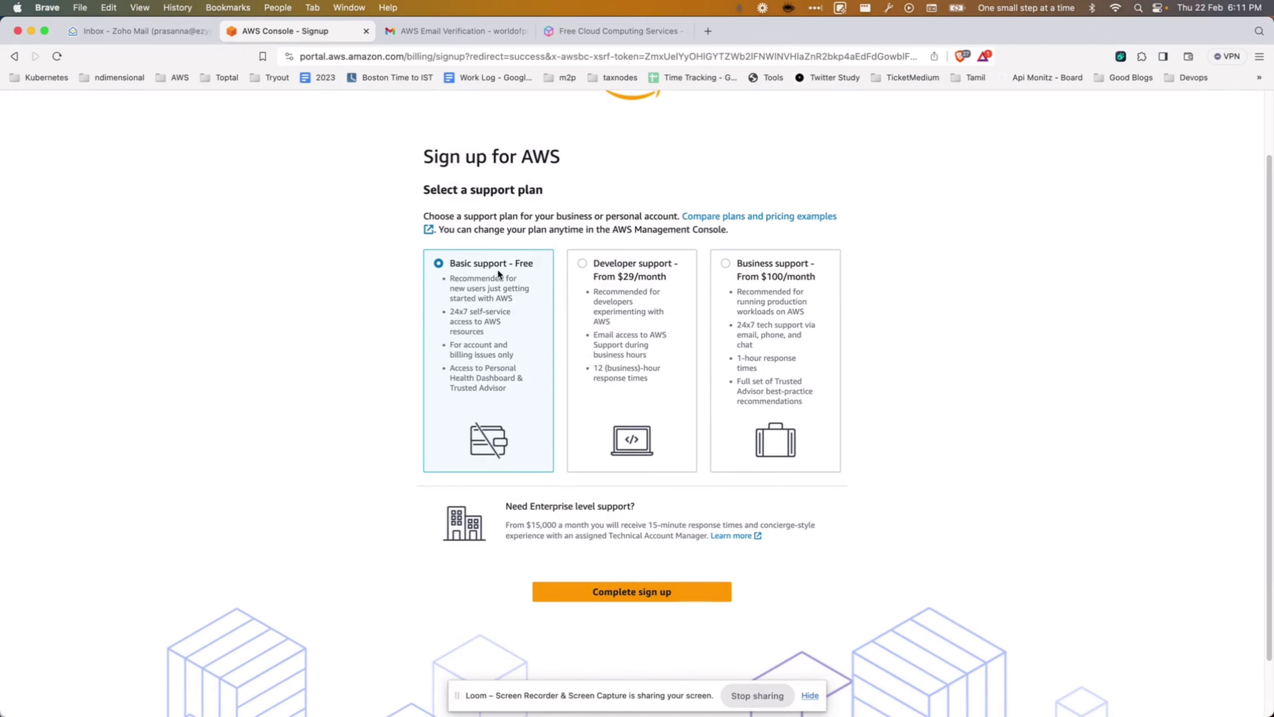
click(663, 591)
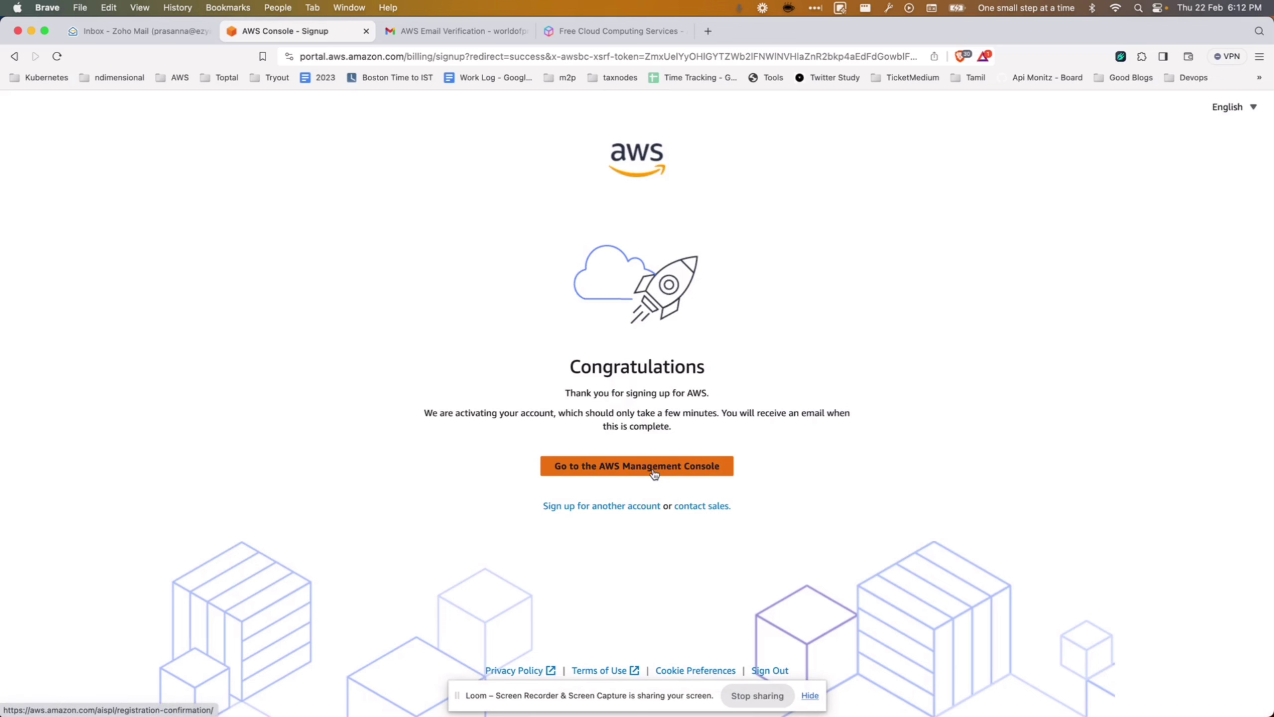
click(654, 469)
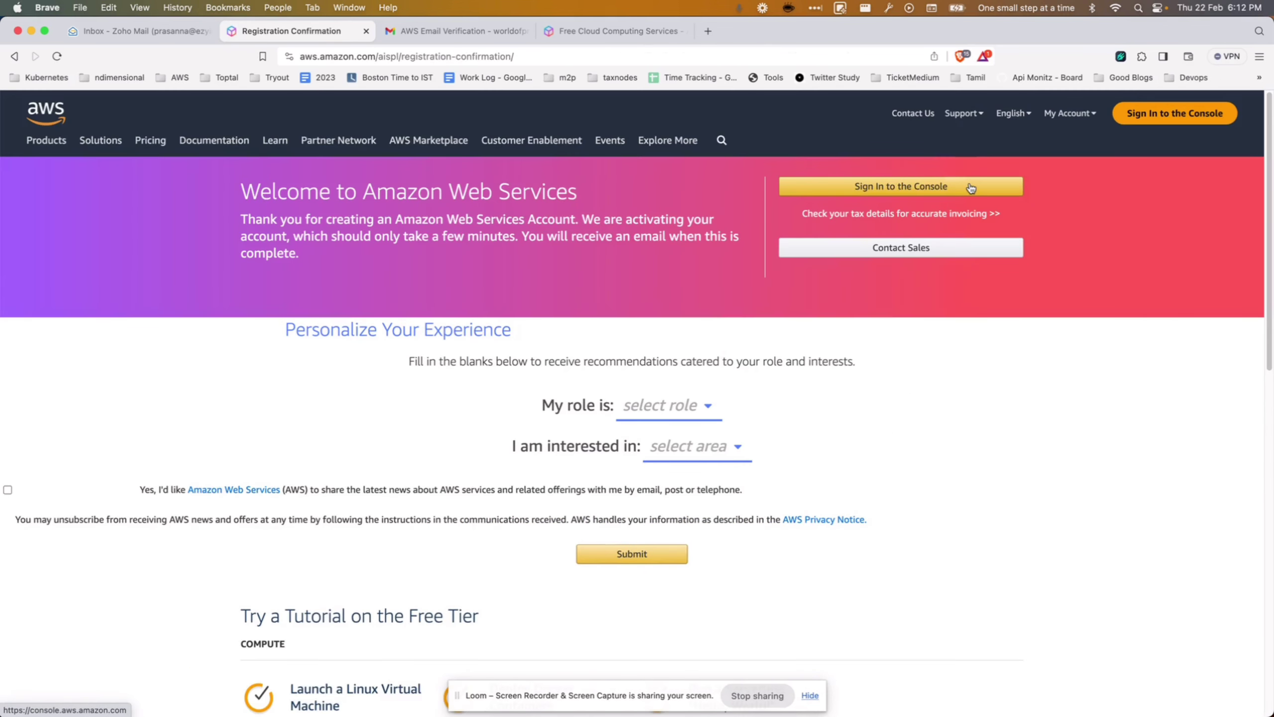
Personalize the account with role Entrepreneur and area of interest DevOps.
click(665, 406)
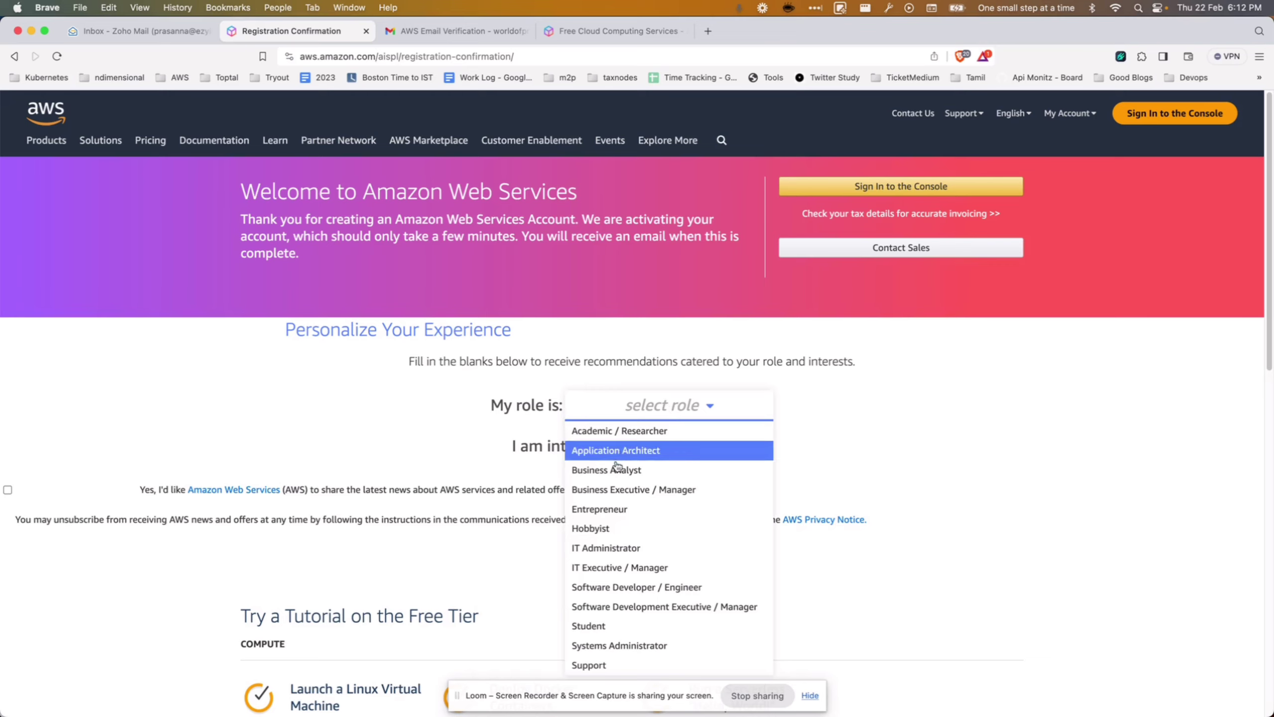
click(609, 510)
click(675, 456)
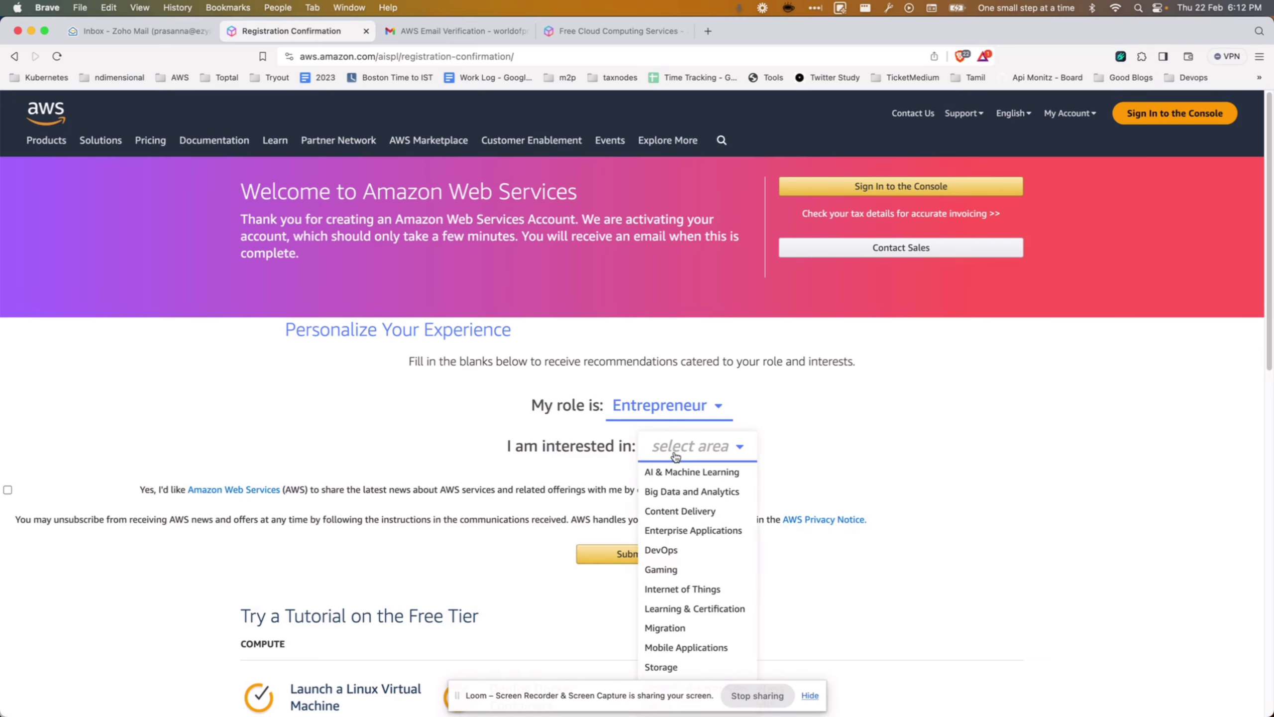
click(661, 549)
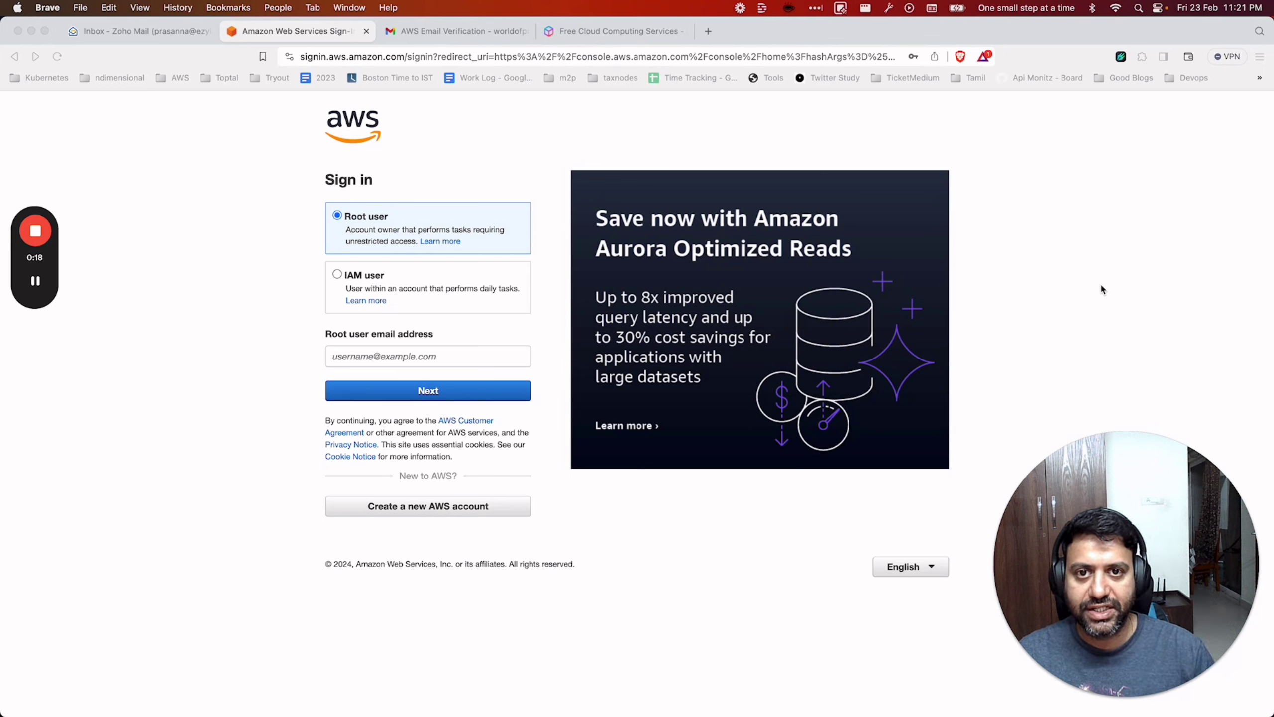
Sign in as the root user with the account's email and password.
click(443, 361)
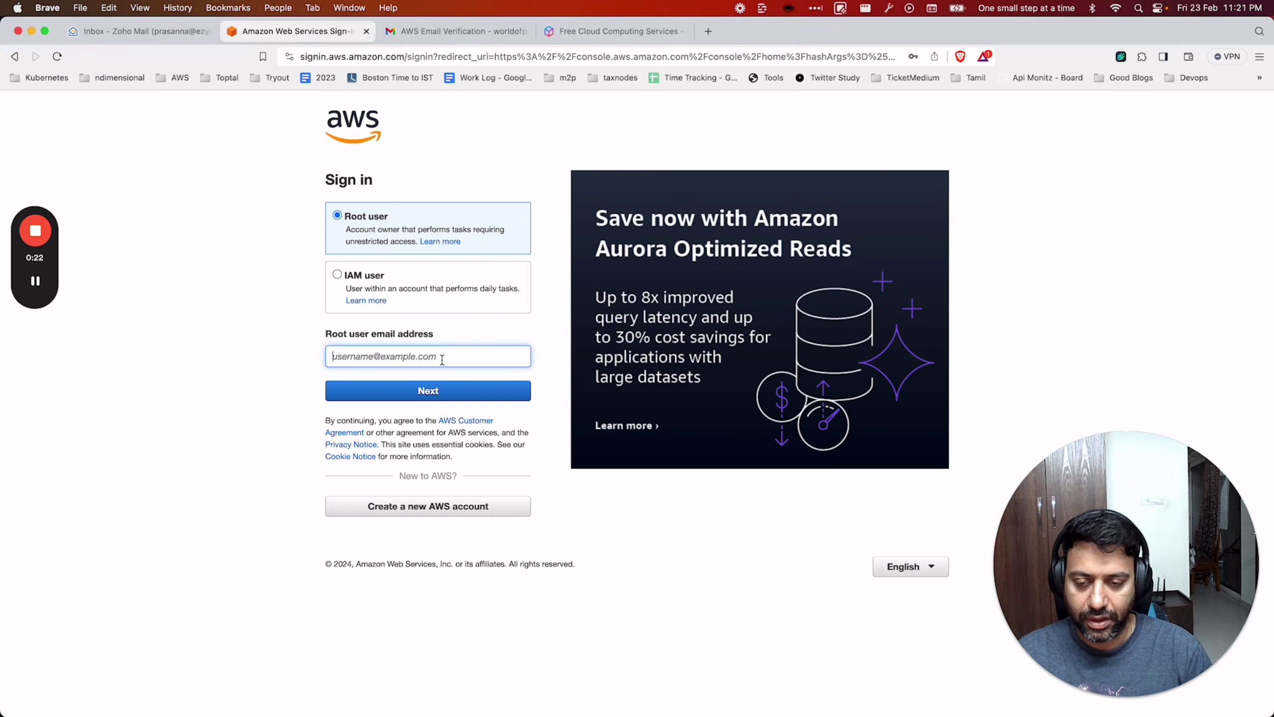
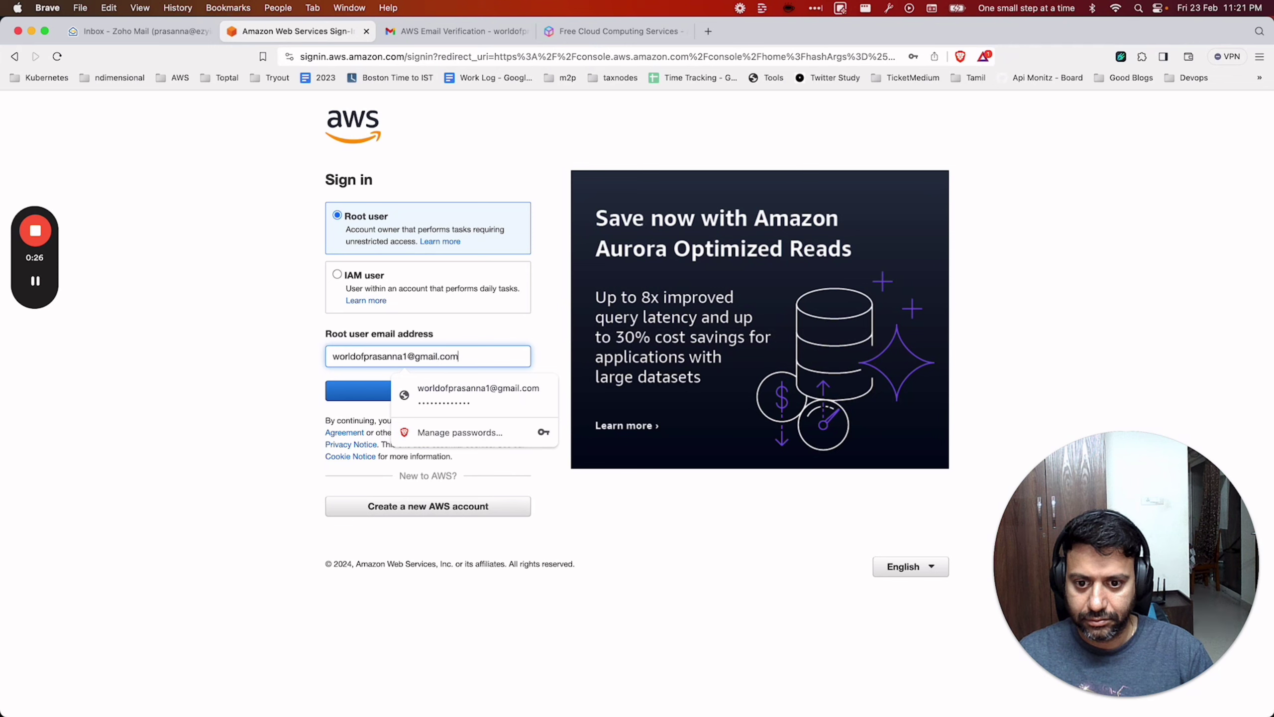
key(Return)
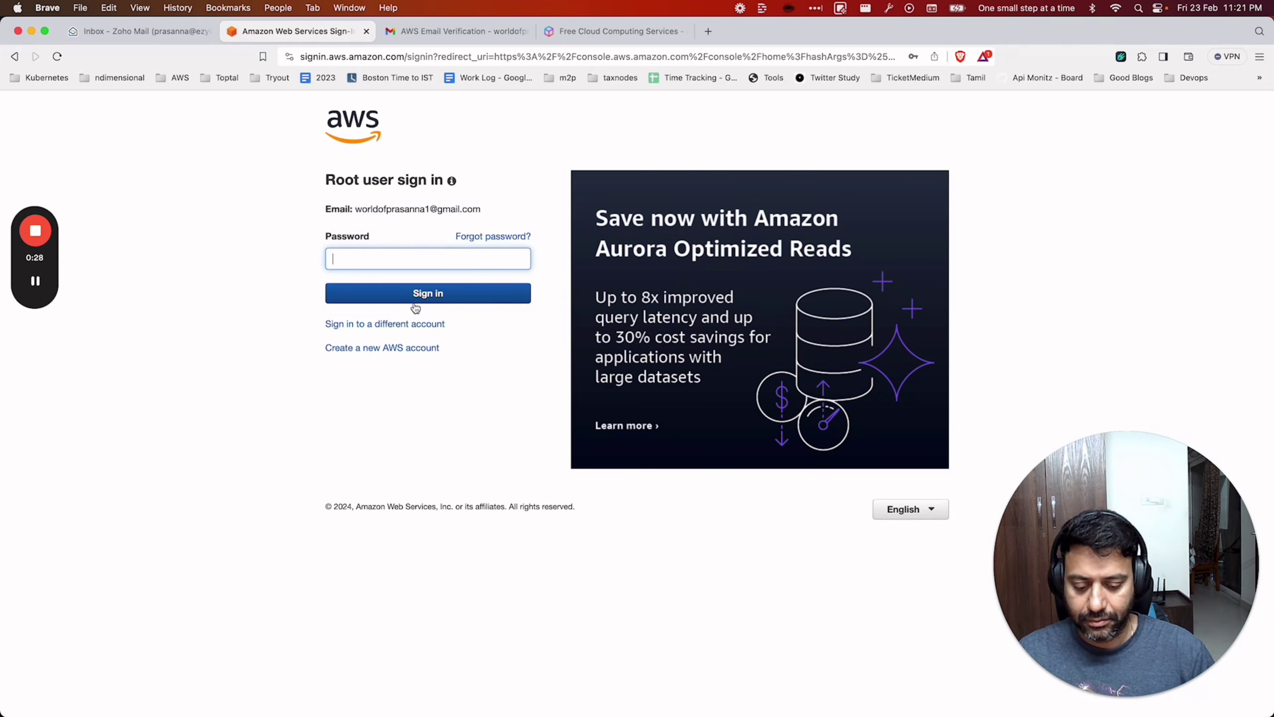
text(••••••••••••)
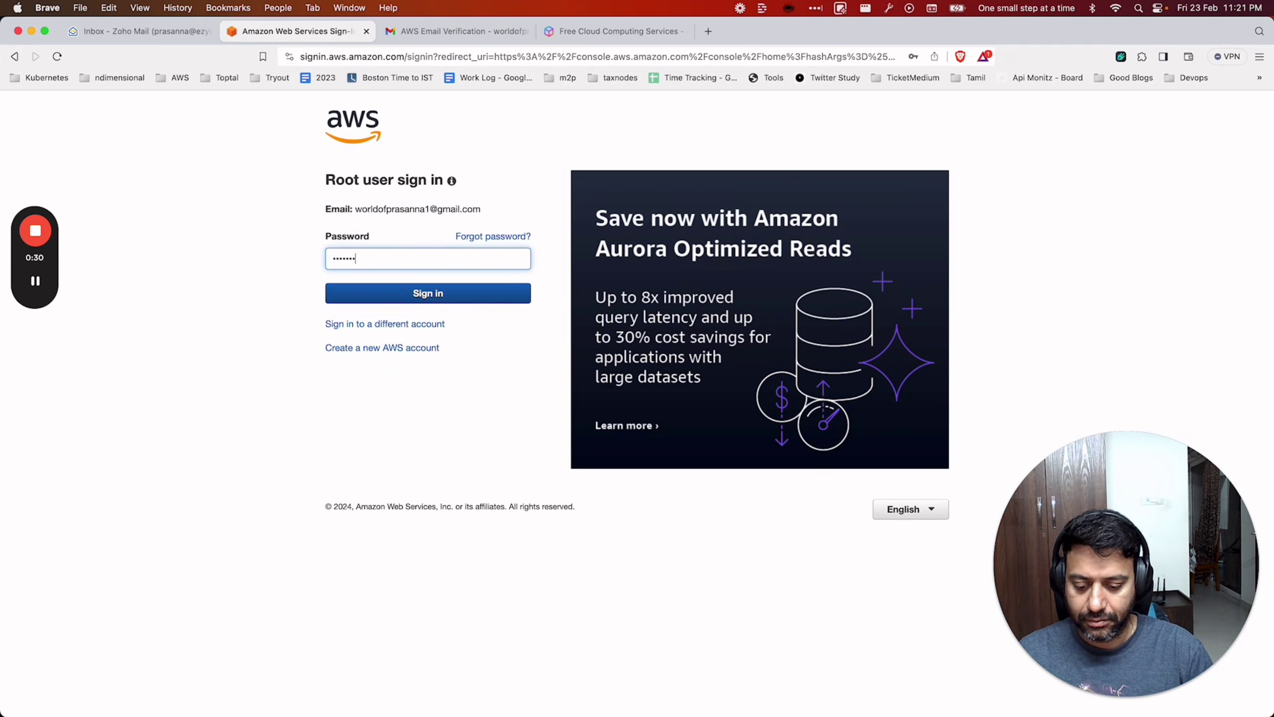
key(Return)
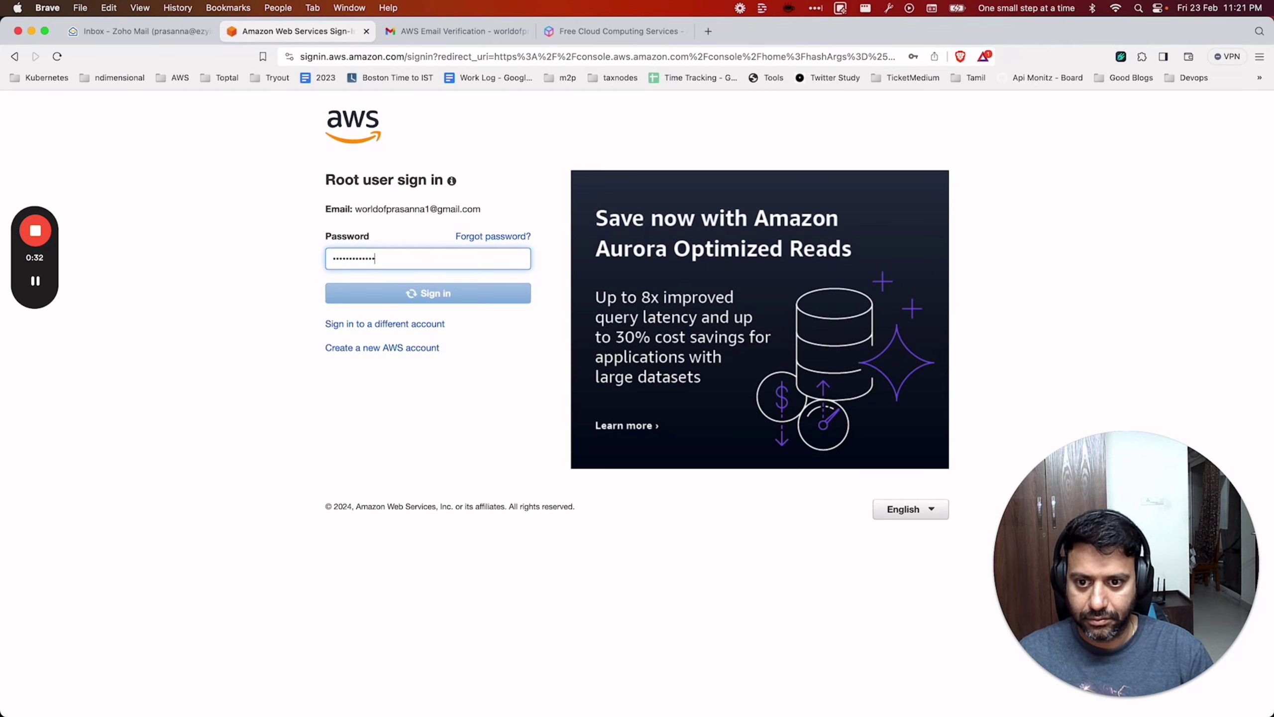